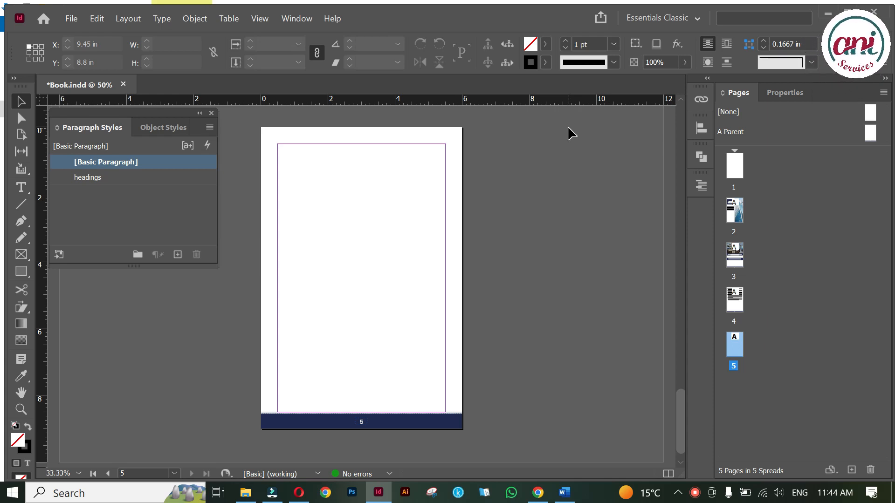
Nudge the empty page 5 view and bring up the Downloads folder in File Explorer.
{"action": "left_click", "coordinate": [362, 227]}
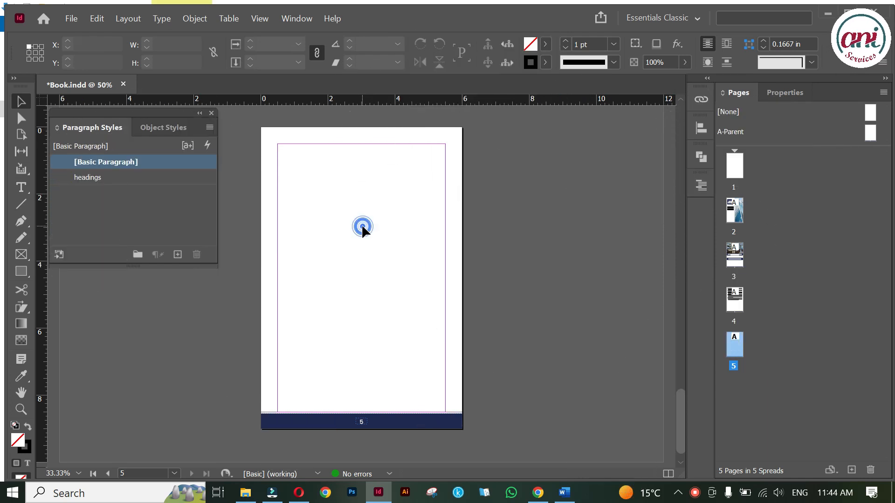
{"action": "left_click_drag", "start_coordinate": [362, 226], "coordinate": [376, 222]}
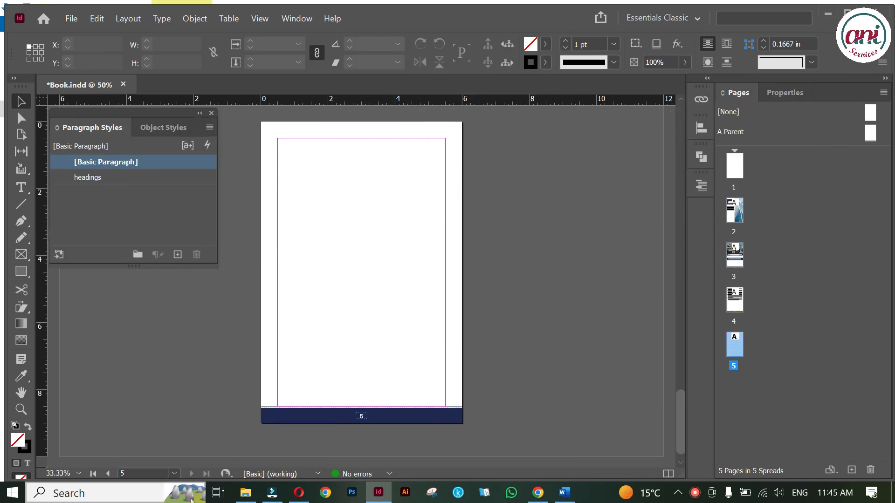
{"action": "left_click", "coordinate": [245, 492]}
Drop the staircase photo onto page 5 and shorten it to 8.44 in to reveal the footer bar.
{"action": "left_click_drag", "start_coordinate": [194, 148], "coordinate": [463, 153]}
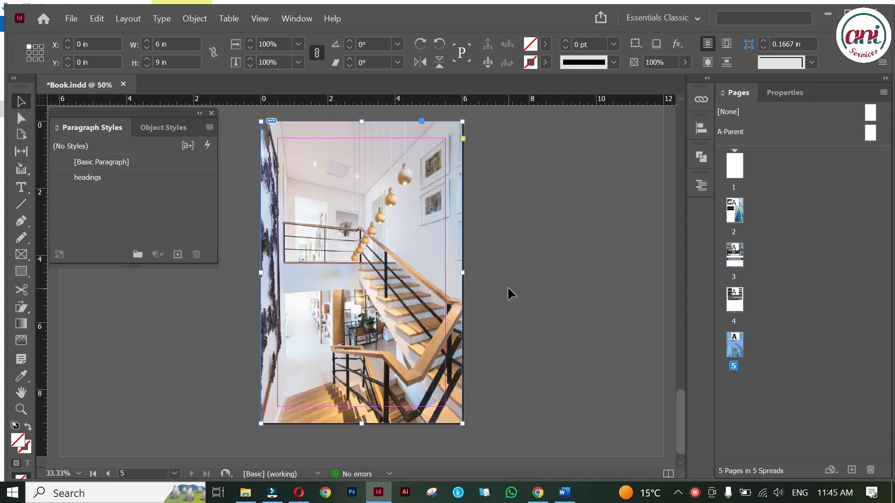
{"action": "scroll", "coordinate": [356, 429], "scroll_direction": "up", "scroll_amount": 2}
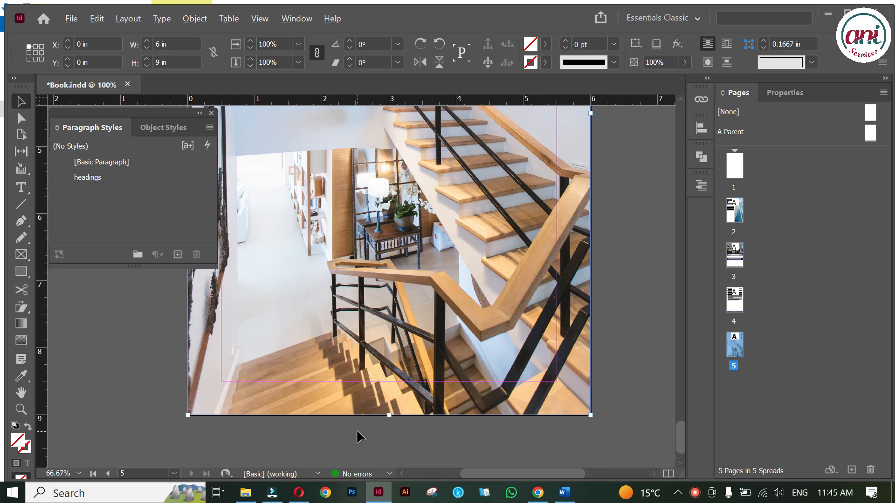
{"action": "left_click_drag", "start_coordinate": [389, 415], "coordinate": [391, 376]}
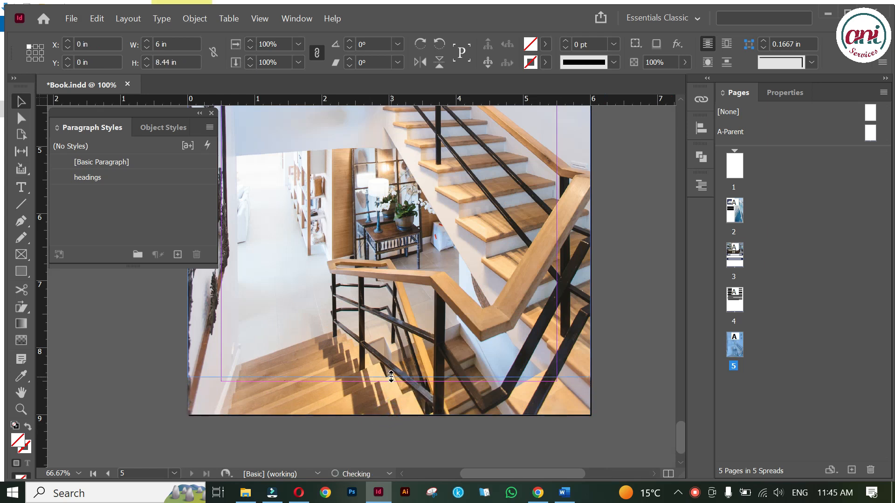
{"action": "left_click", "coordinate": [609, 330]}
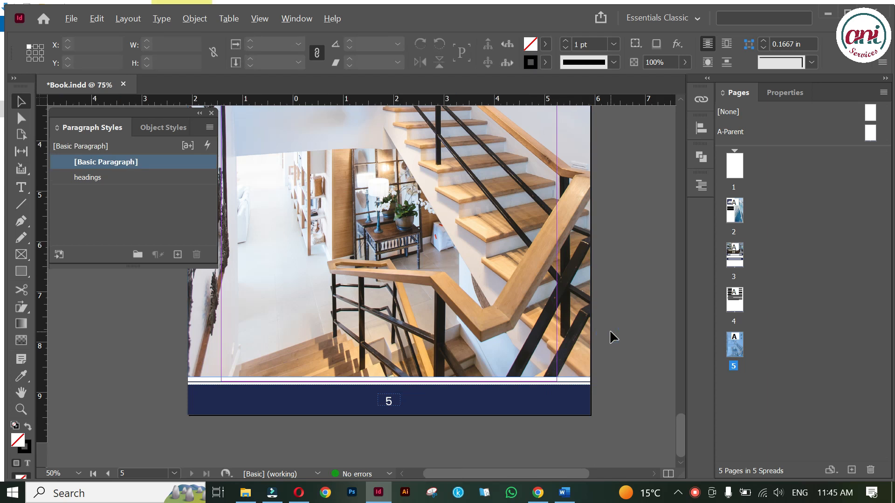
{"action": "scroll", "coordinate": [609, 329], "scroll_direction": "down", "scroll_amount": 1}
{"action": "scroll", "coordinate": [618, 214], "scroll_direction": "up", "scroll_amount": 3}
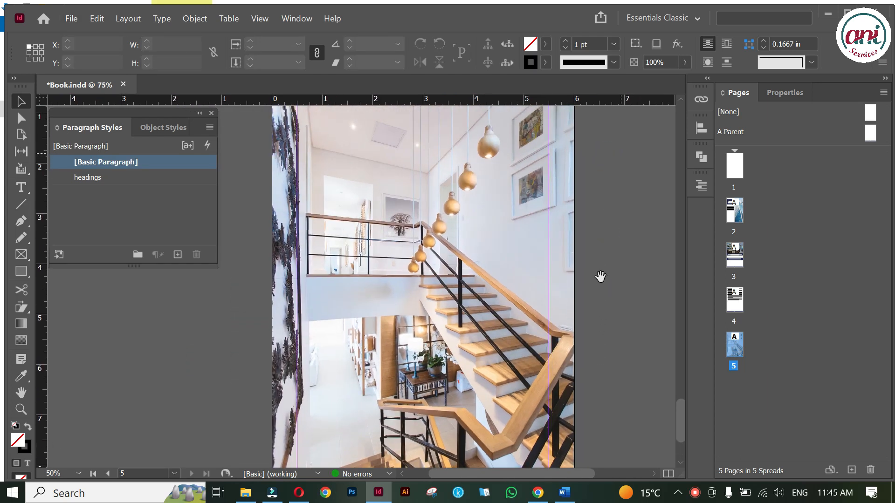
{"action": "scroll", "coordinate": [529, 243], "scroll_direction": "down", "scroll_amount": 1}
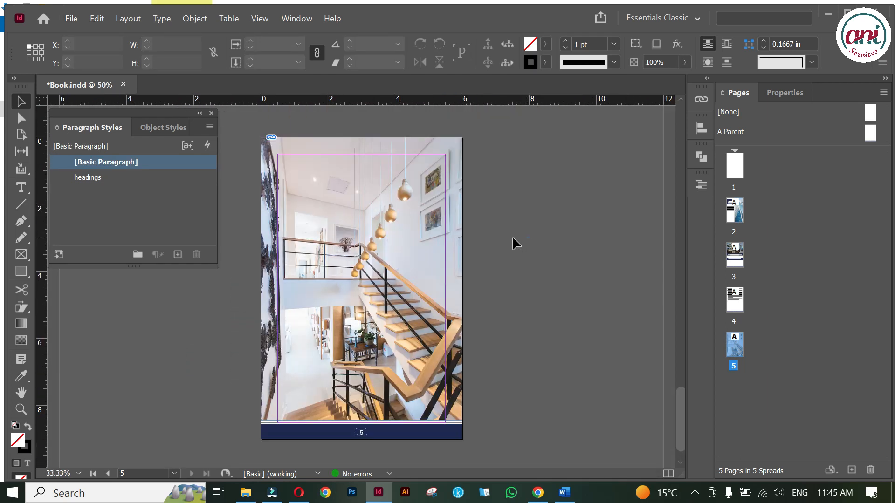
{"action": "left_click", "coordinate": [24, 270]}
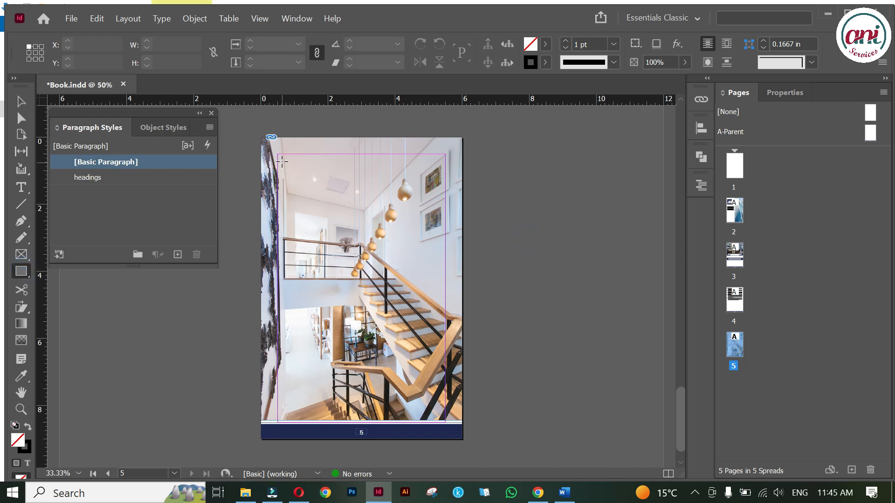
Draw a 4.6611 × 7.0111 in rectangle over the photo, filled with [Paper] at 88% opacity.
{"action": "left_click_drag", "start_coordinate": [284, 164], "coordinate": [440, 401]}
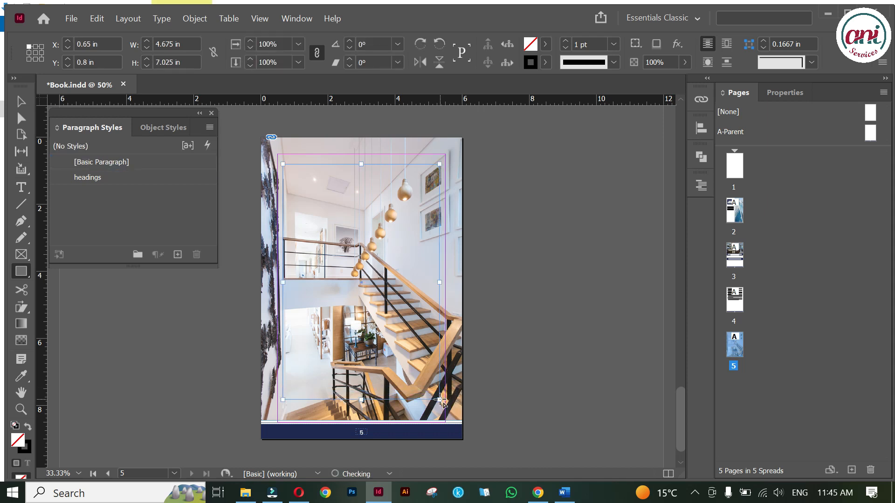
{"action": "left_click", "coordinate": [27, 425]}
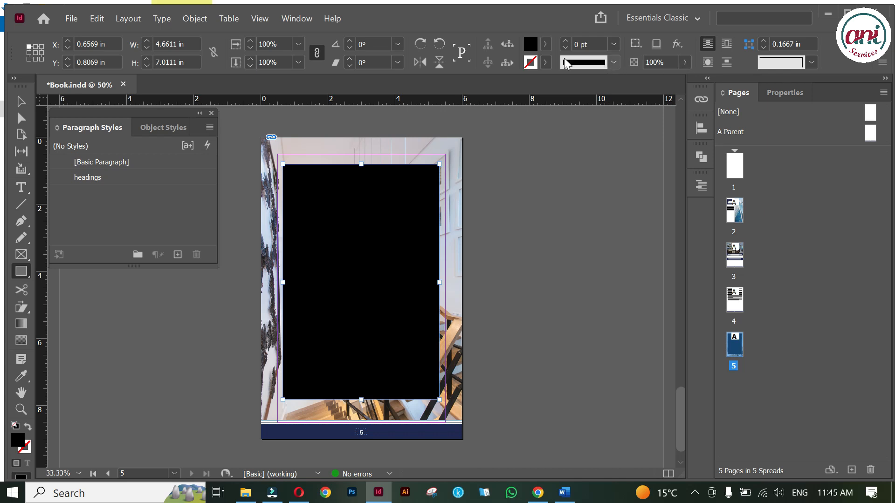
{"action": "left_click", "coordinate": [546, 44]}
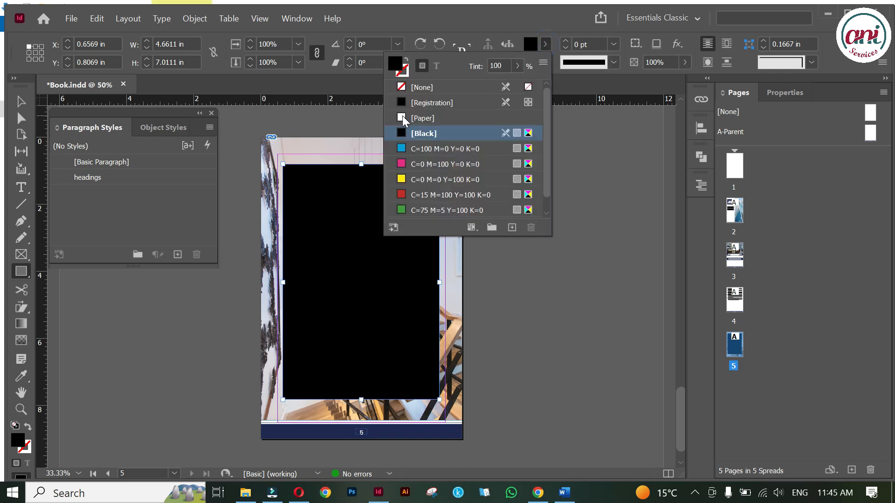
{"action": "left_click", "coordinate": [401, 117]}
{"action": "left_click", "coordinate": [543, 43]}
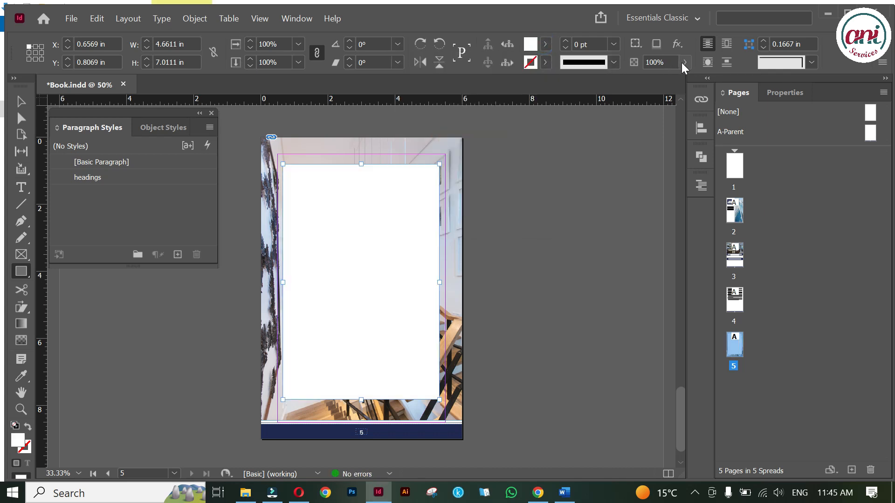
{"action": "left_click", "coordinate": [683, 63]}
{"action": "left_click_drag", "start_coordinate": [682, 79], "coordinate": [676, 81]}
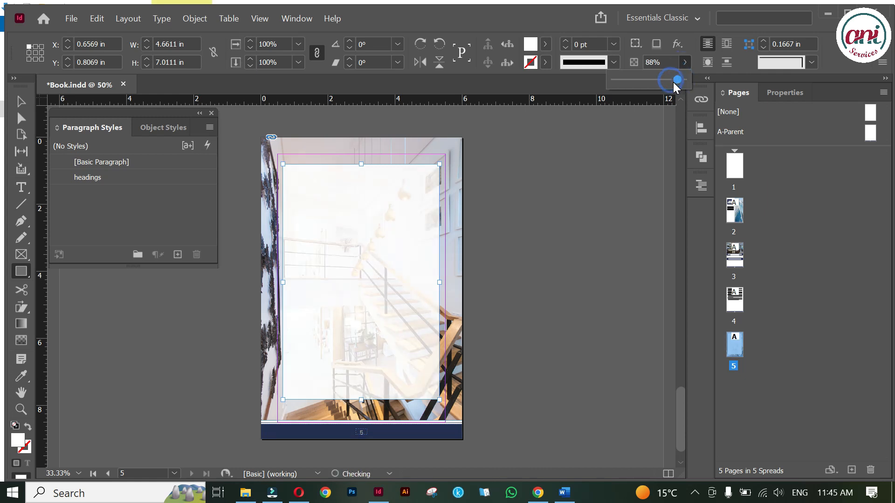
{"action": "left_click", "coordinate": [812, 62]}
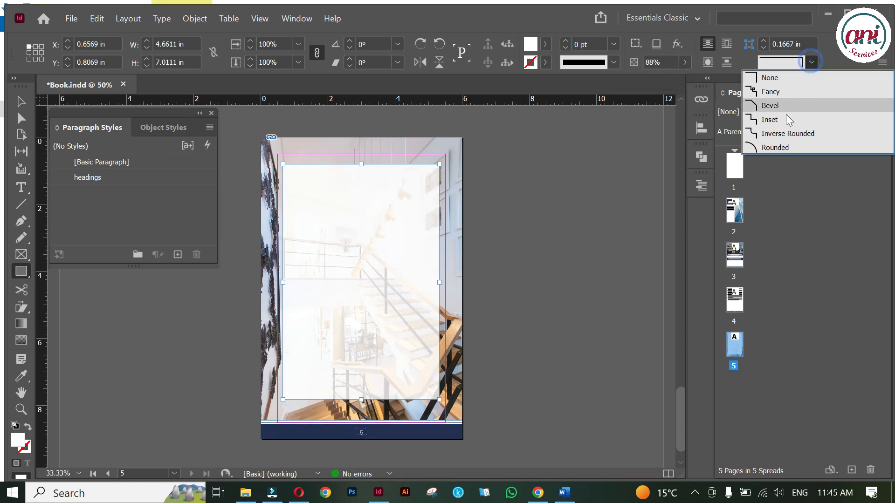
Select the white panel, open Object > Corner Options, and try linked Inset corners.
{"action": "left_click", "coordinate": [768, 148]}
{"action": "key", "text": "v"}
{"action": "left_click", "coordinate": [408, 201]}
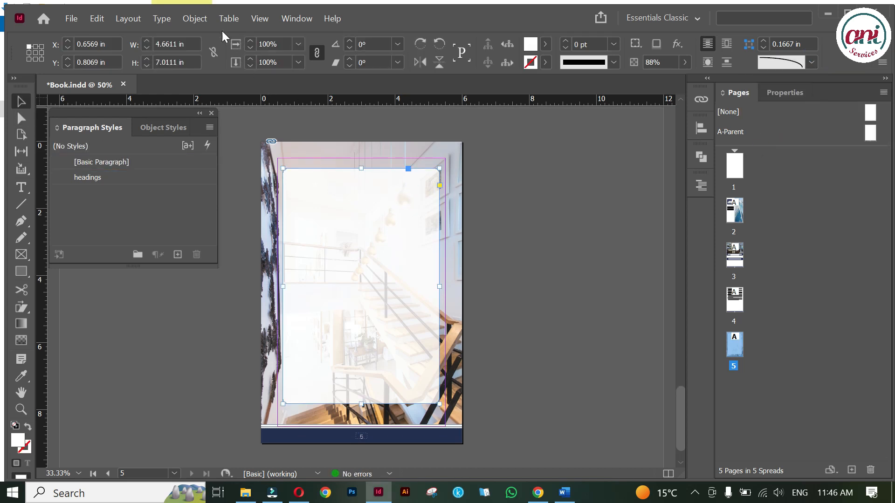
{"action": "left_click", "coordinate": [195, 20]}
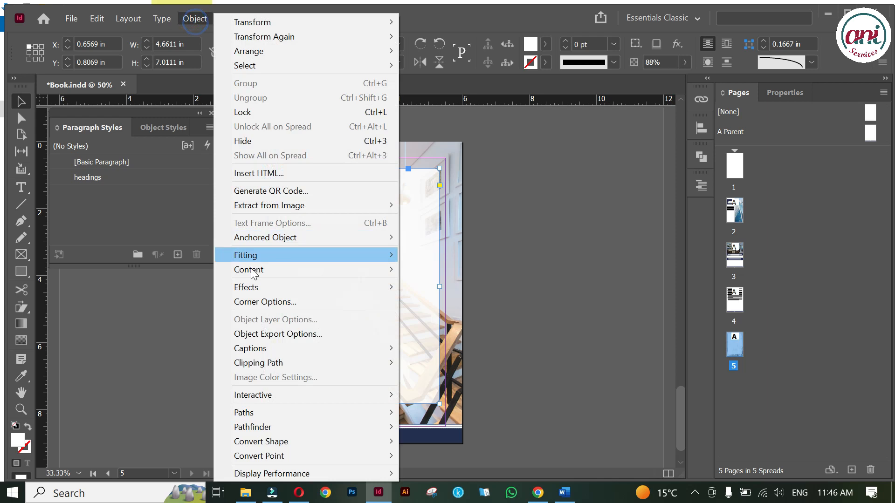
{"action": "left_click", "coordinate": [255, 301]}
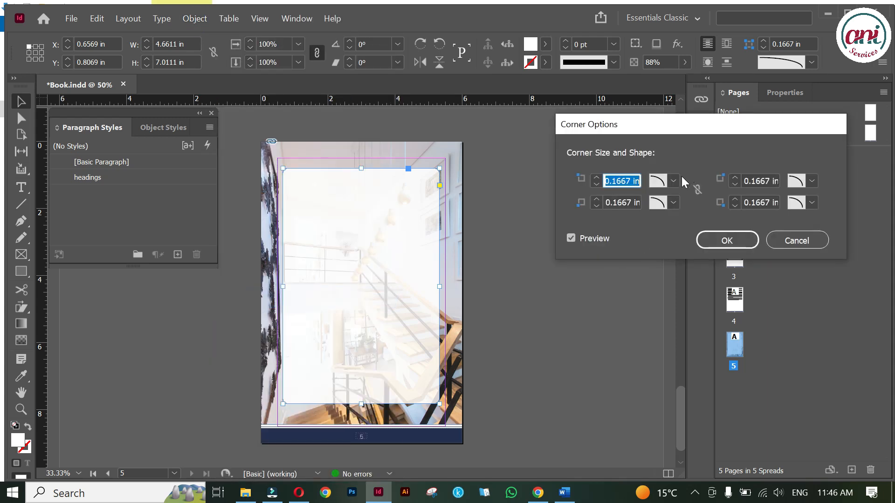
{"action": "left_click", "coordinate": [674, 182]}
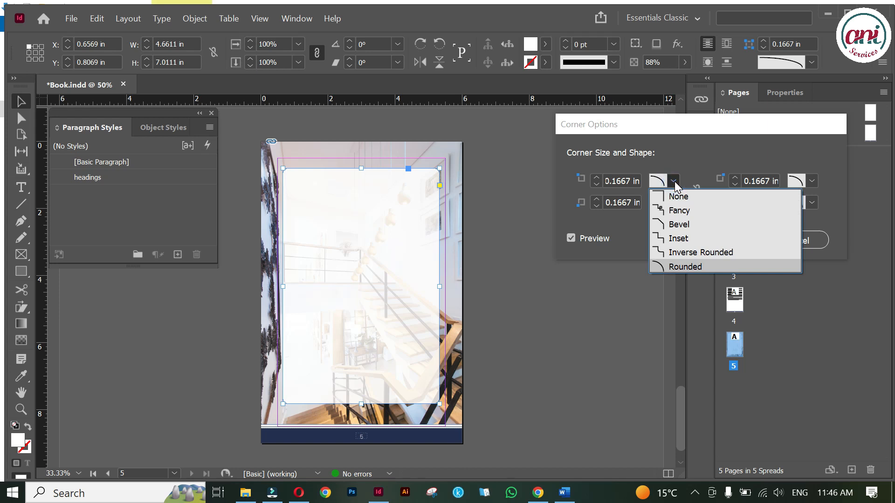
{"action": "left_click", "coordinate": [675, 181]}
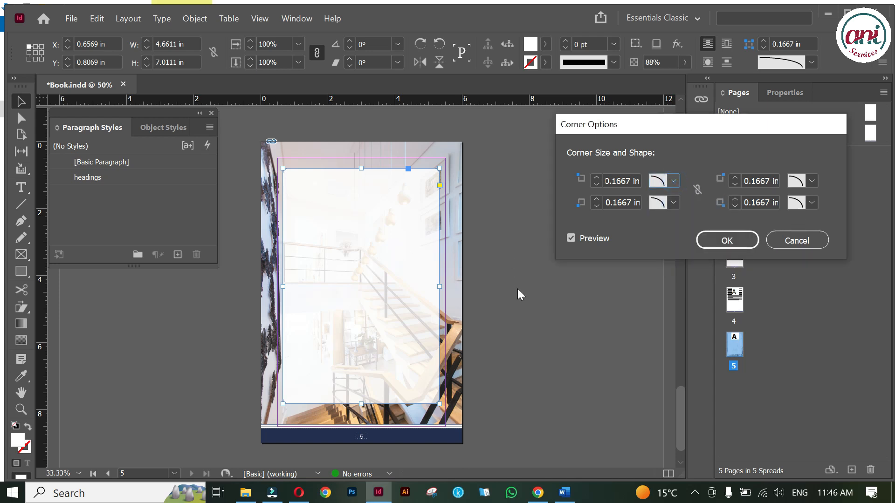
{"action": "left_click", "coordinate": [696, 190]}
{"action": "left_click", "coordinate": [674, 181]}
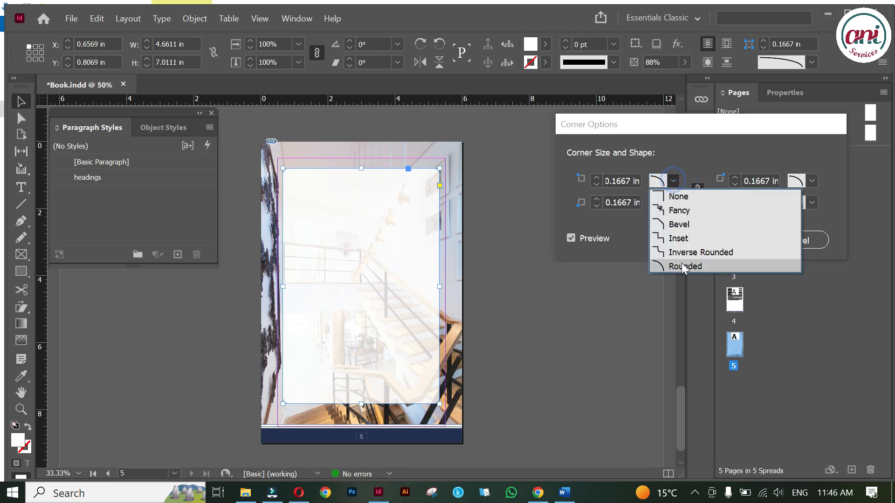
{"action": "left_click", "coordinate": [679, 238]}
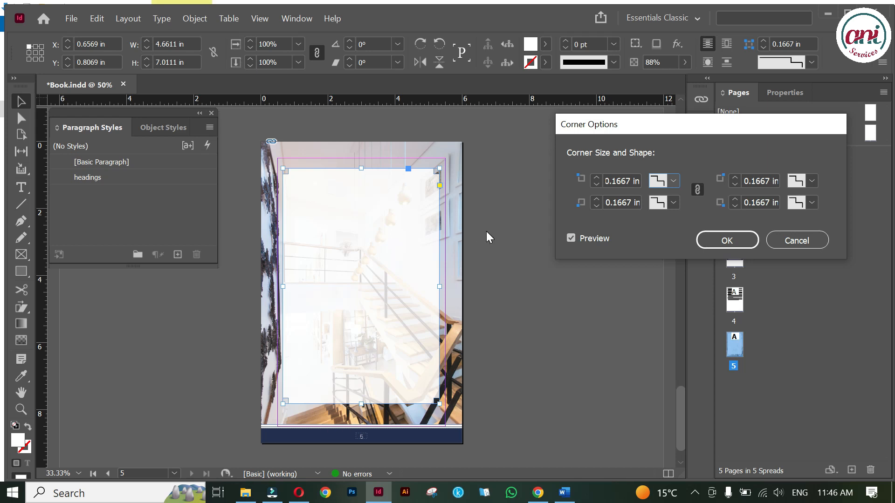
Set all four corners to Rounded at 0.3125 in and confirm the Corner Options.
{"action": "left_click", "coordinate": [697, 191]}
{"action": "left_click", "coordinate": [673, 181]}
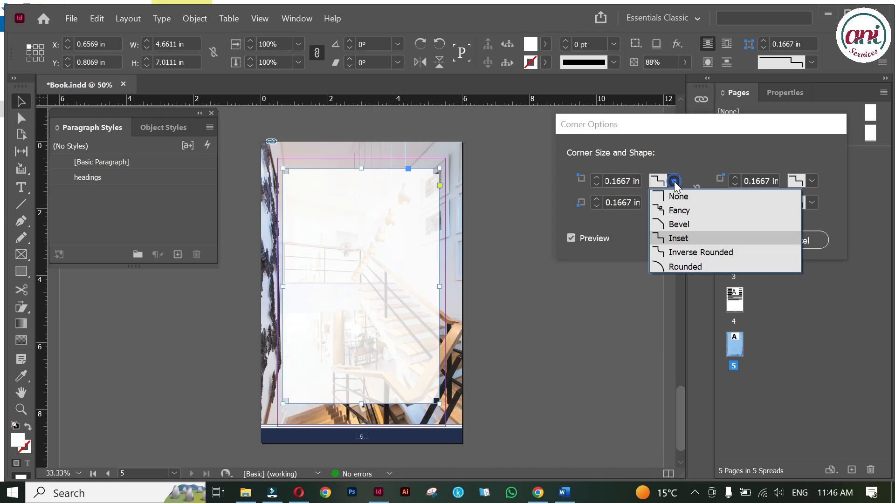
{"action": "left_click", "coordinate": [673, 225]}
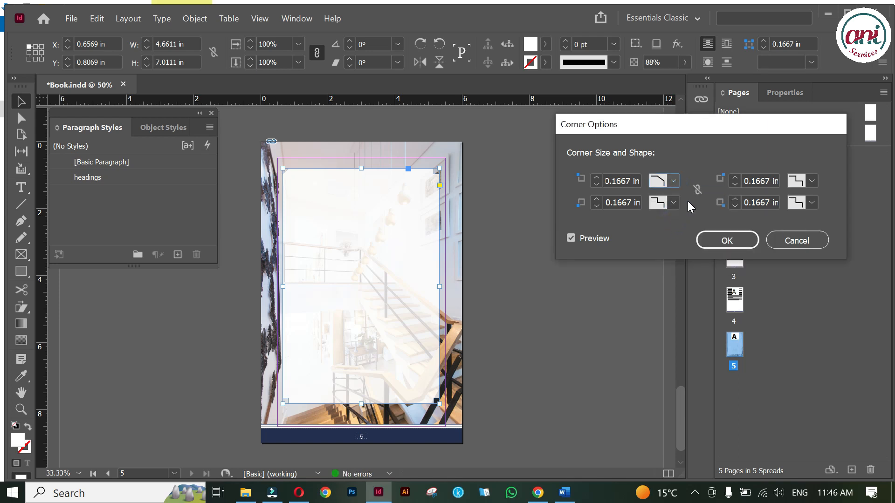
{"action": "left_click", "coordinate": [672, 182]}
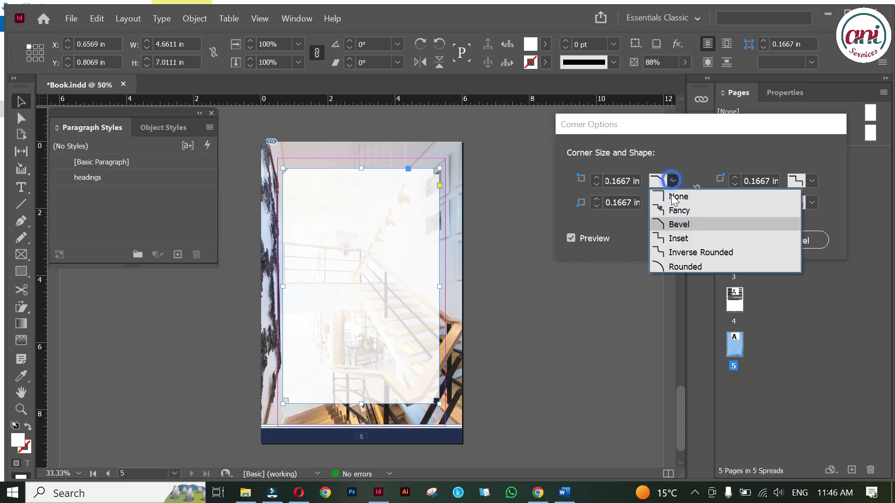
{"action": "left_click", "coordinate": [675, 268]}
{"action": "left_click", "coordinate": [700, 189]}
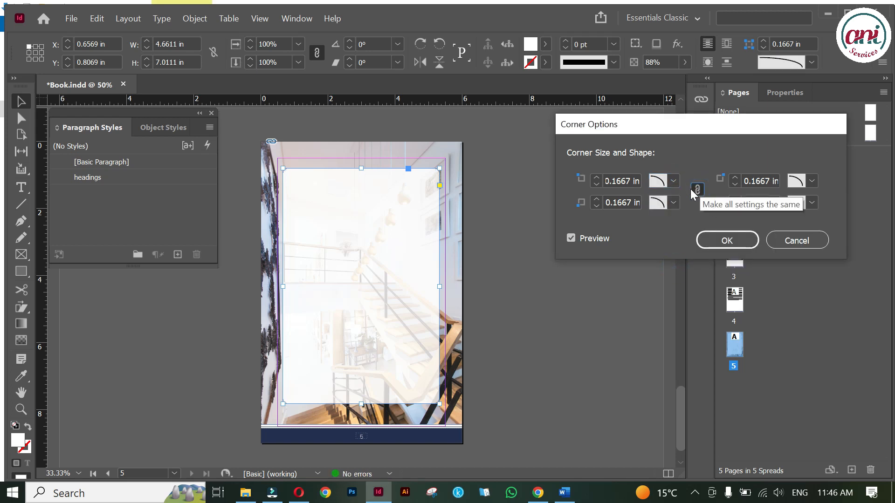
{"action": "left_click", "coordinate": [596, 178]}
{"action": "left_click", "coordinate": [596, 178]}
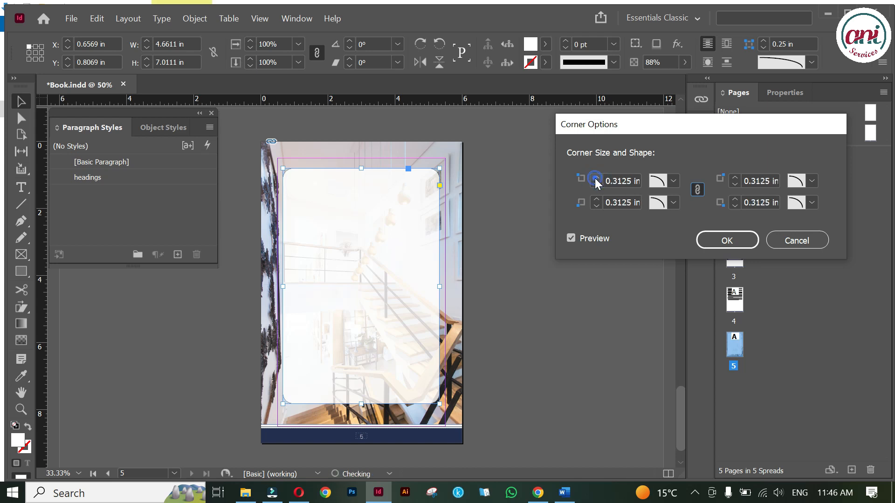
{"action": "left_click", "coordinate": [726, 240]}
{"action": "left_click", "coordinate": [576, 247]}
{"action": "left_click", "coordinate": [701, 99]}
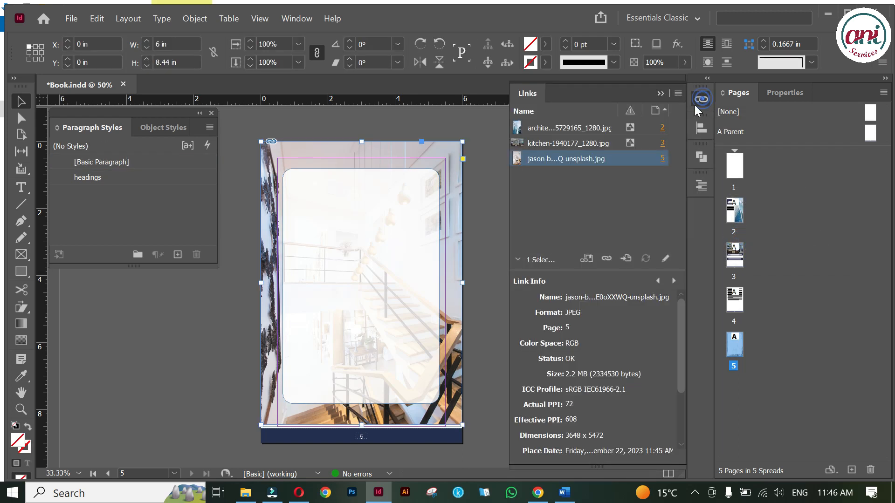
Embed the staircase photo's link from the Links panel.
{"action": "right_click", "coordinate": [634, 158]}
{"action": "left_click", "coordinate": [655, 225]}
{"action": "left_click", "coordinate": [664, 91]}
Lock the staircase photo and rounded panel in place with Ctrl+L.
{"action": "left_click", "coordinate": [541, 191]}
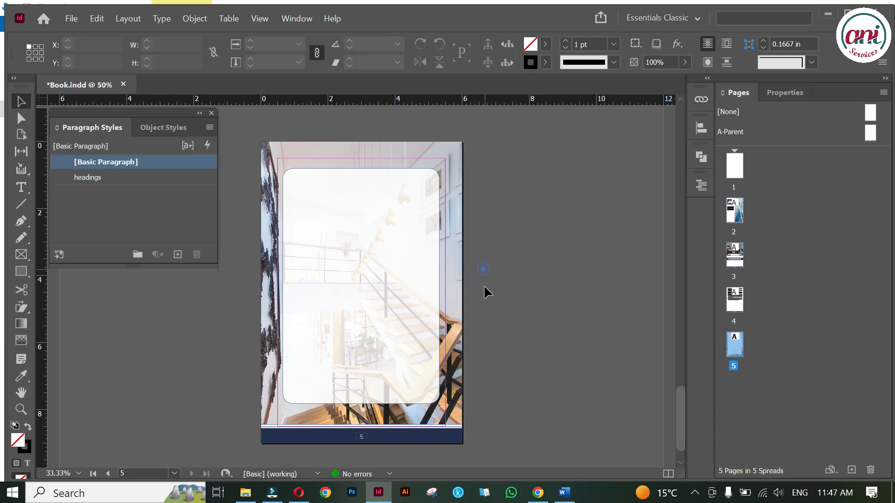
{"action": "left_click", "coordinate": [414, 236]}
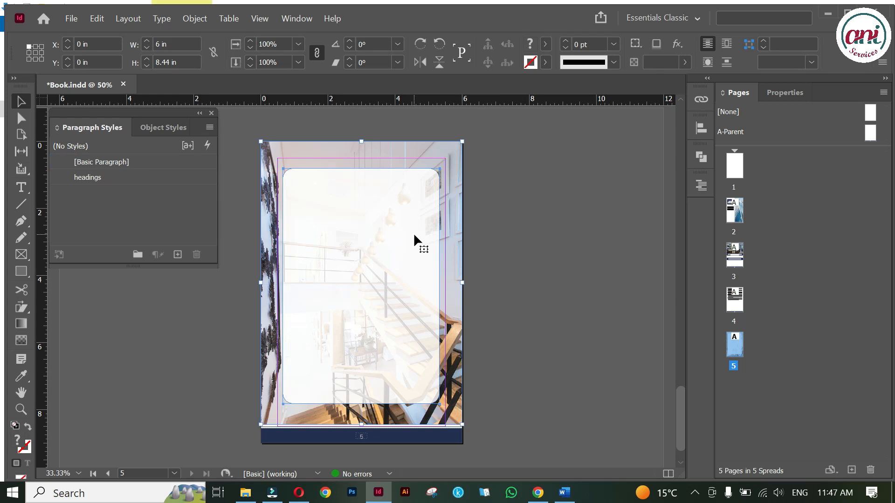
{"action": "key", "text": "ctrl+l"}
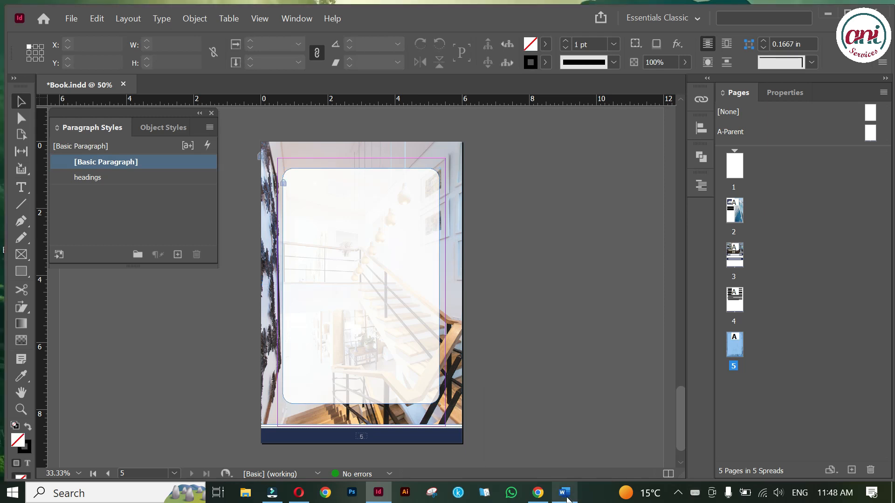
{"action": "left_click", "coordinate": [567, 500]}
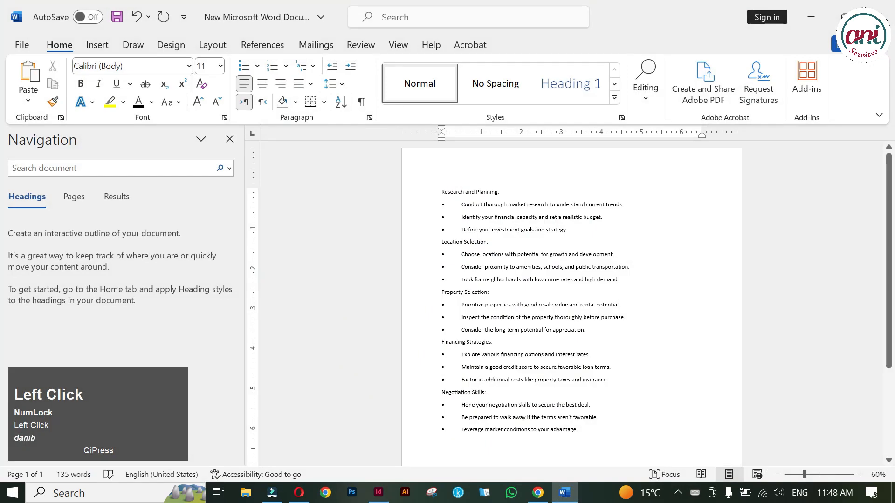
Close the Navigation pane and turn off bullets for the whole real-estate tips list.
{"action": "left_click", "coordinate": [230, 139]}
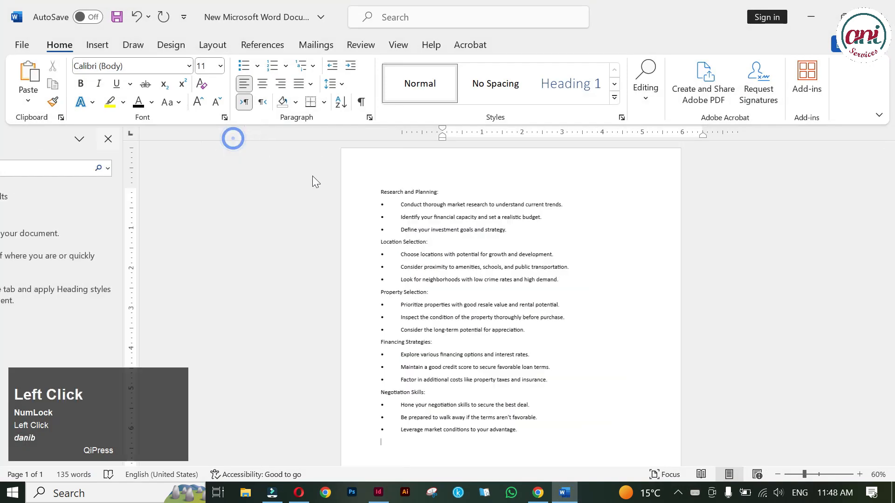
{"action": "scroll", "coordinate": [449, 302], "scroll_direction": "up", "scroll_amount": 1, "text": "ctrl"}
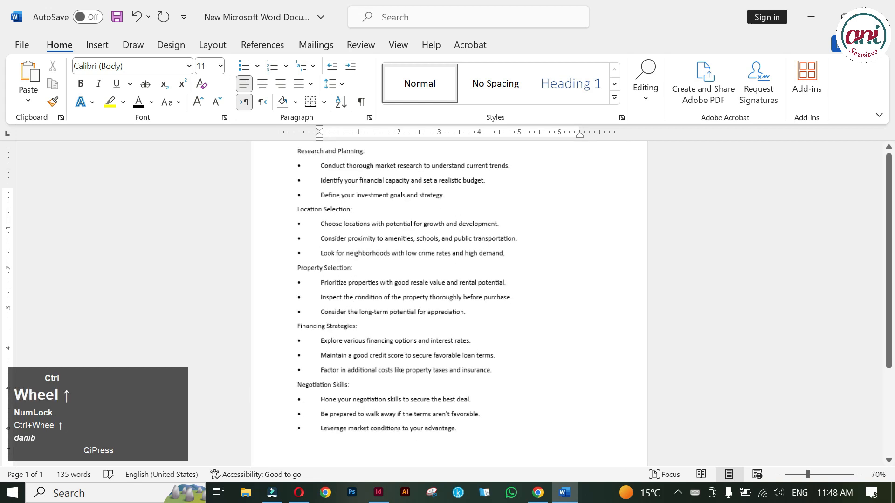
{"action": "scroll", "coordinate": [448, 303], "scroll_direction": "up", "scroll_amount": 1}
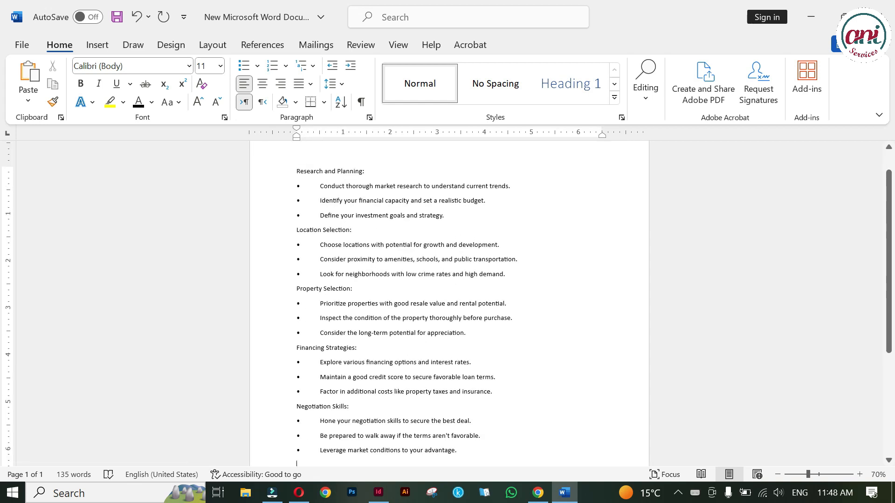
{"action": "left_click", "coordinate": [294, 170]}
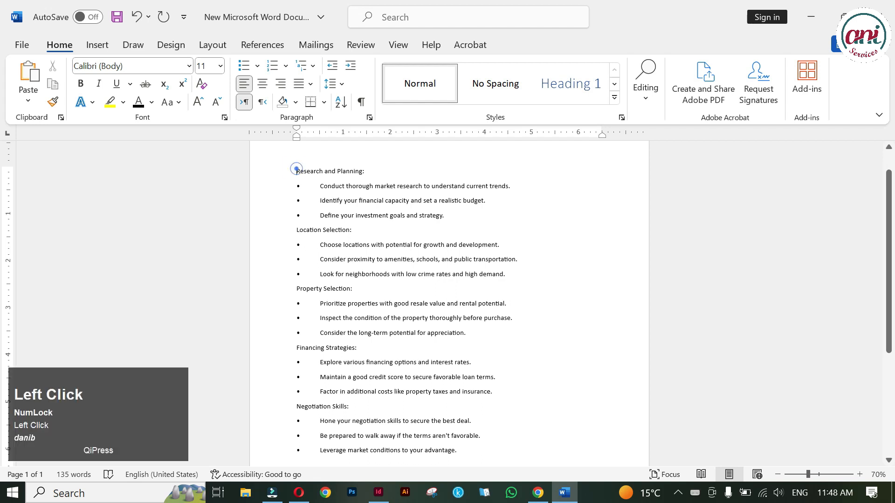
{"action": "left_click", "coordinate": [293, 228]}
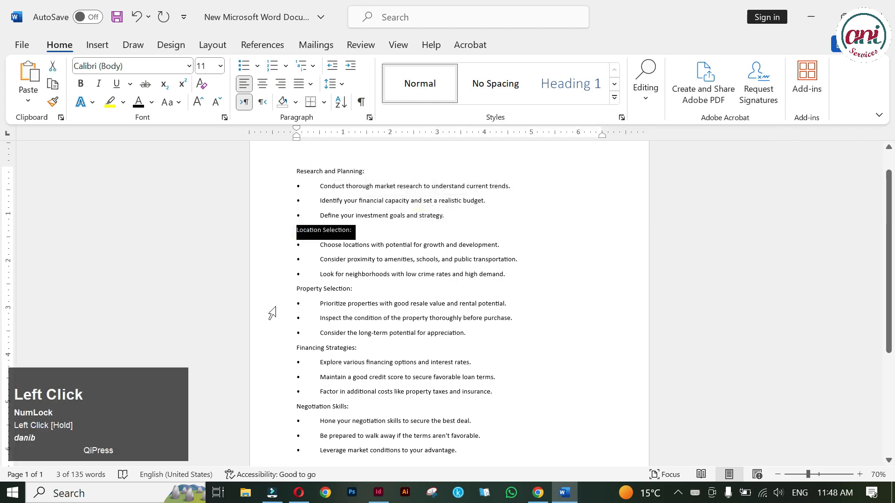
{"action": "left_click", "coordinate": [293, 289]}
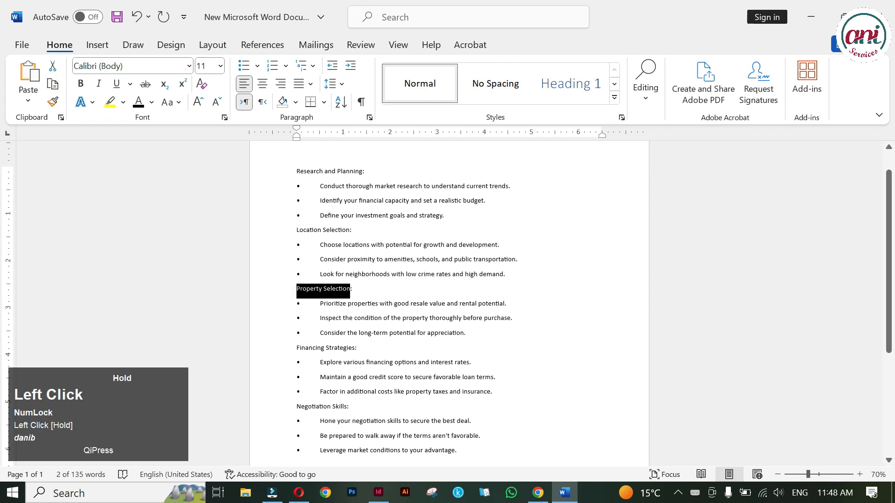
{"action": "left_click_drag", "start_coordinate": [349, 216], "coordinate": [320, 186]}
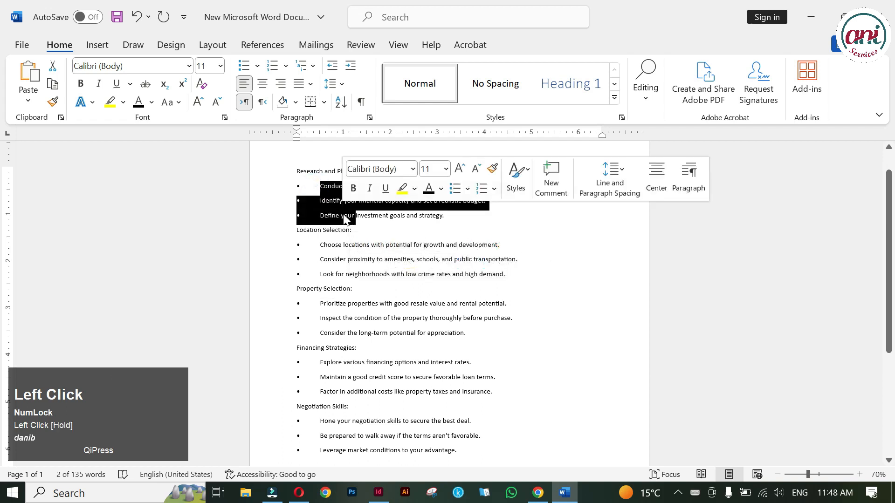
{"action": "left_click", "coordinate": [331, 169]}
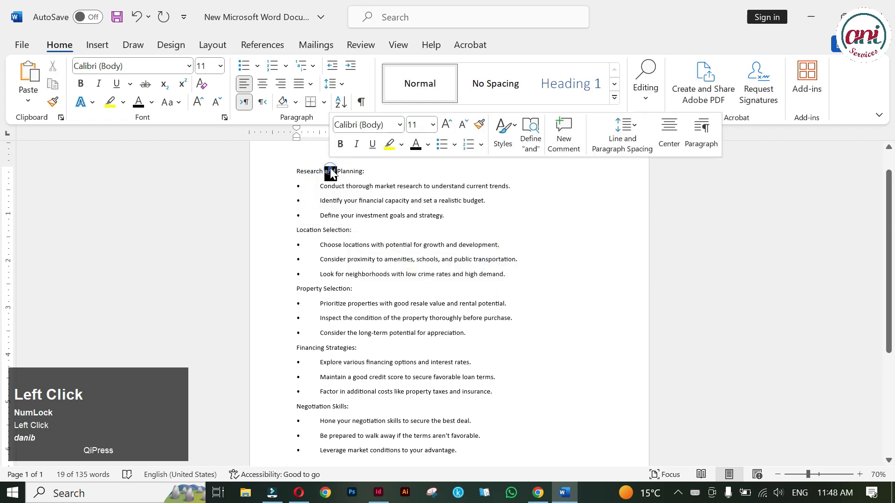
{"action": "left_click_drag", "start_coordinate": [293, 171], "coordinate": [459, 275]}
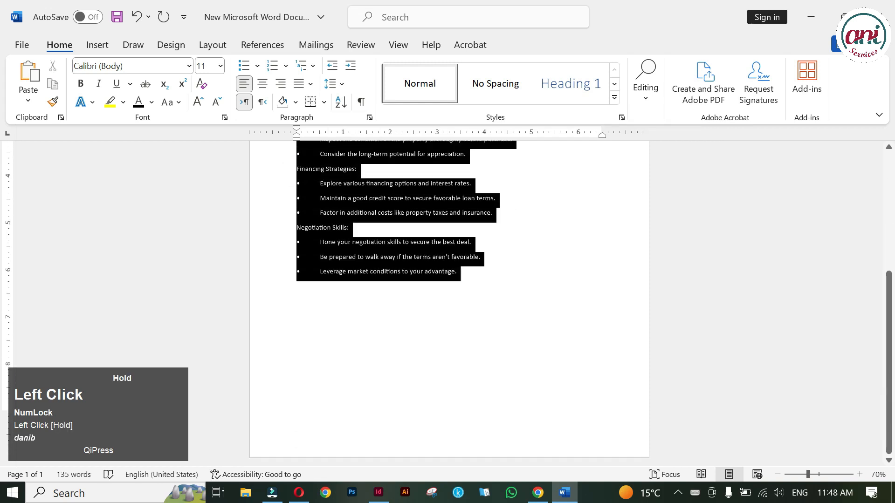
{"action": "left_click", "coordinate": [243, 68]}
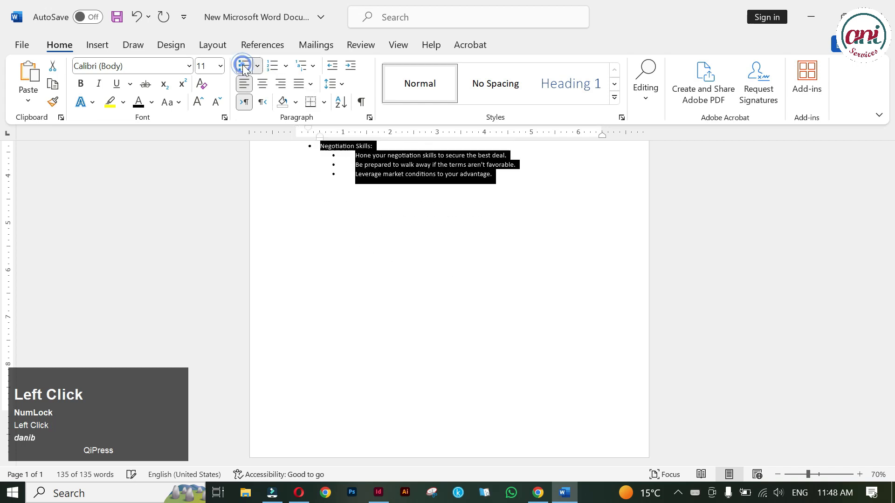
{"action": "scroll", "coordinate": [340, 308], "scroll_direction": "up", "scroll_amount": 1}
{"action": "scroll", "coordinate": [340, 307], "scroll_direction": "up", "scroll_amount": 4}
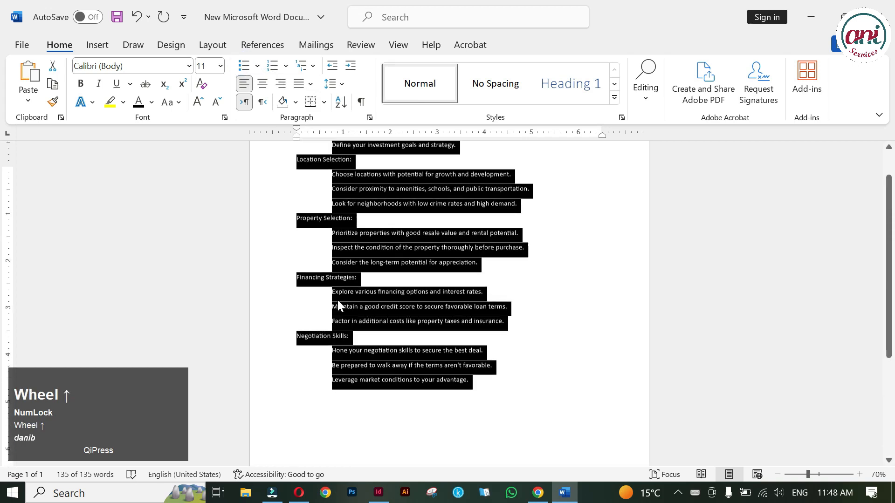
{"action": "left_click", "coordinate": [350, 215]}
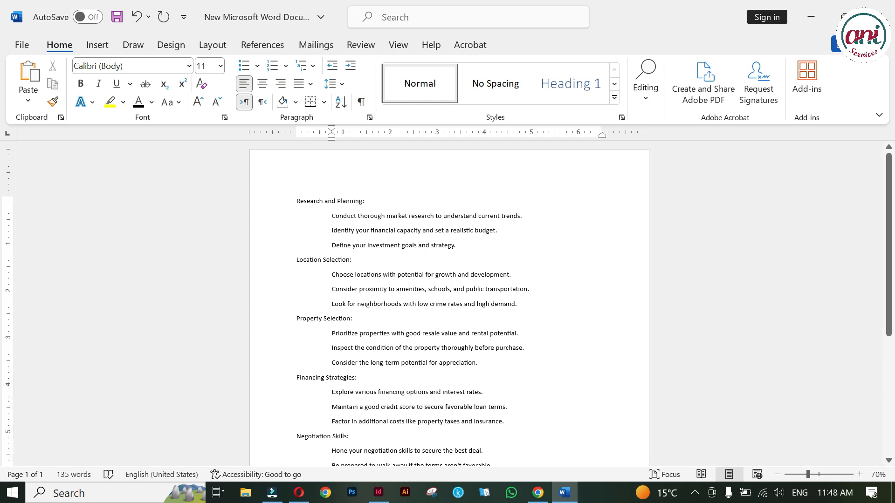
Copy the Research and Planning: heading with its three lines and return to InDesign.
{"action": "left_click", "coordinate": [290, 201], "text": "ctrl"}
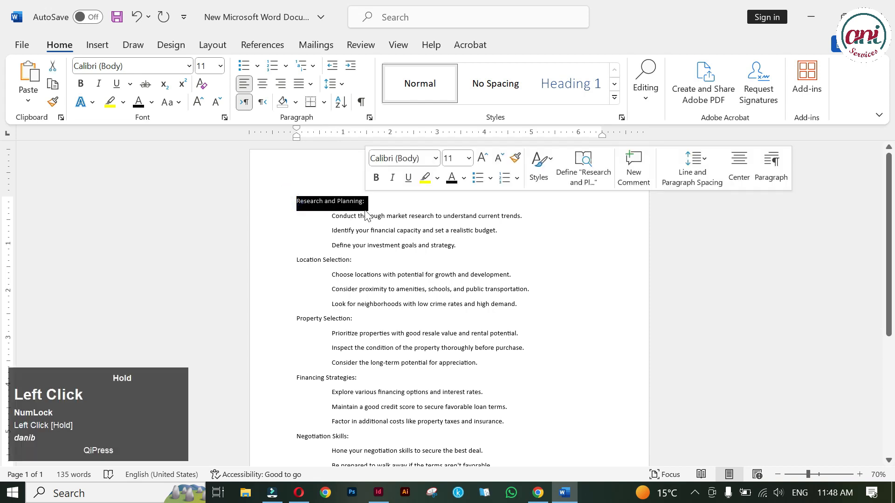
{"action": "key", "text": "ctrl+c"}
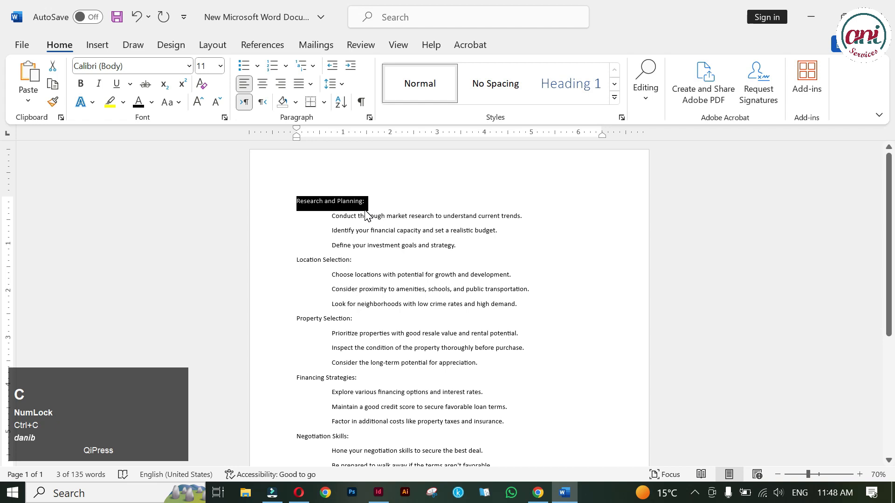
{"action": "left_click_drag", "start_coordinate": [331, 216], "coordinate": [483, 253]}
{"action": "key", "text": "ctrl+c"}
{"action": "key", "text": "alt+Tab"}
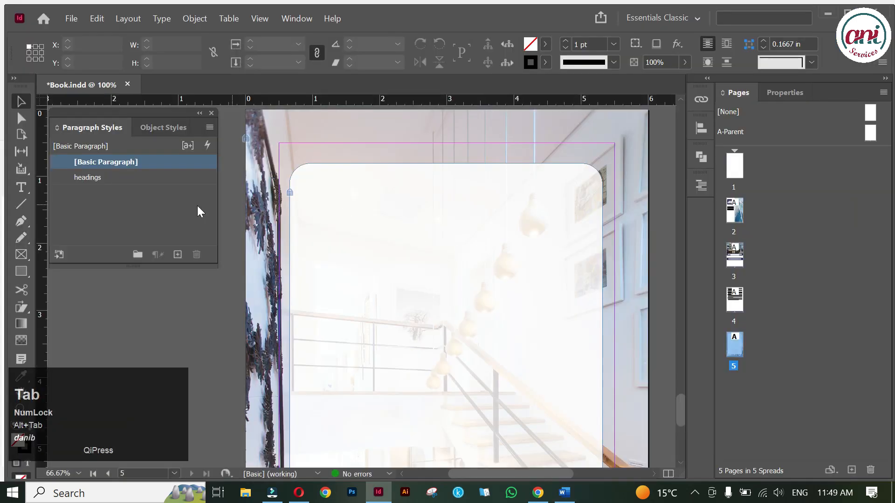
Draw a text frame on page 5, paste the Research and Planning text, and set it in Poppins.
{"action": "left_click", "coordinate": [21, 186]}
{"action": "left_click_drag", "start_coordinate": [309, 202], "coordinate": [586, 466]}
{"action": "scroll", "coordinate": [443, 226], "scroll_direction": "up", "scroll_amount": 3}
{"action": "key", "text": "ctrl+v"}
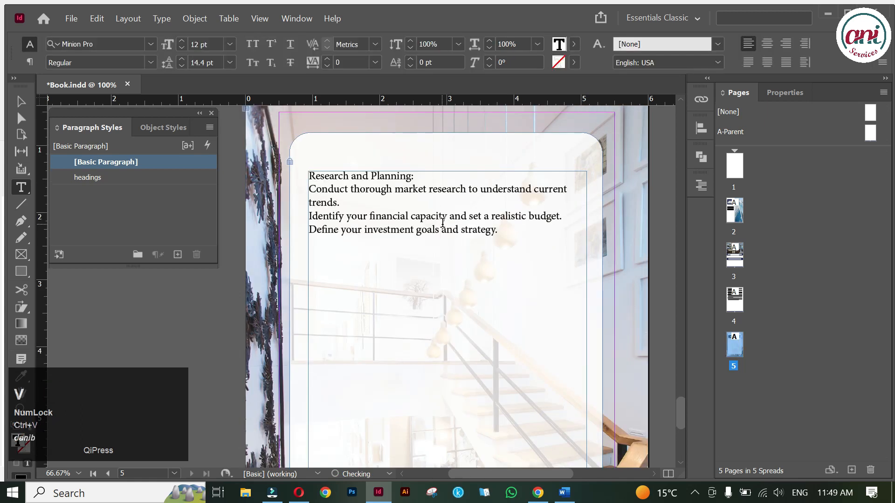
{"action": "key", "text": "ctrl+a"}
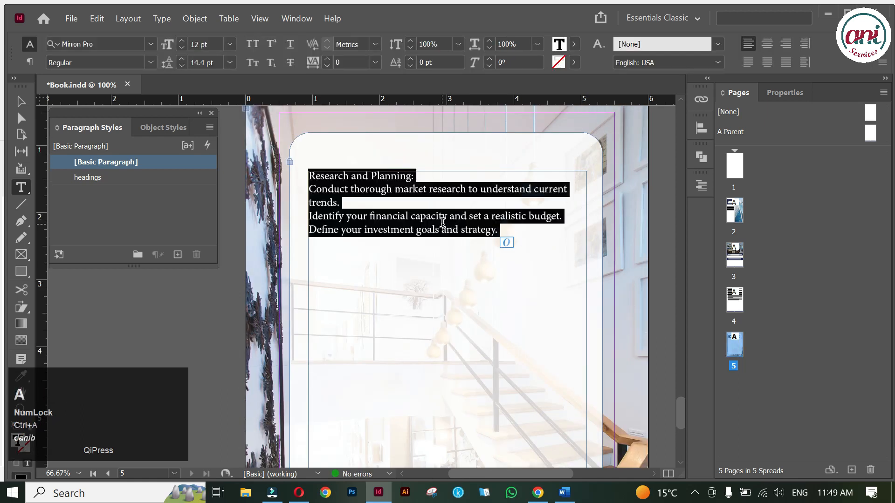
{"action": "left_click", "coordinate": [116, 47]}
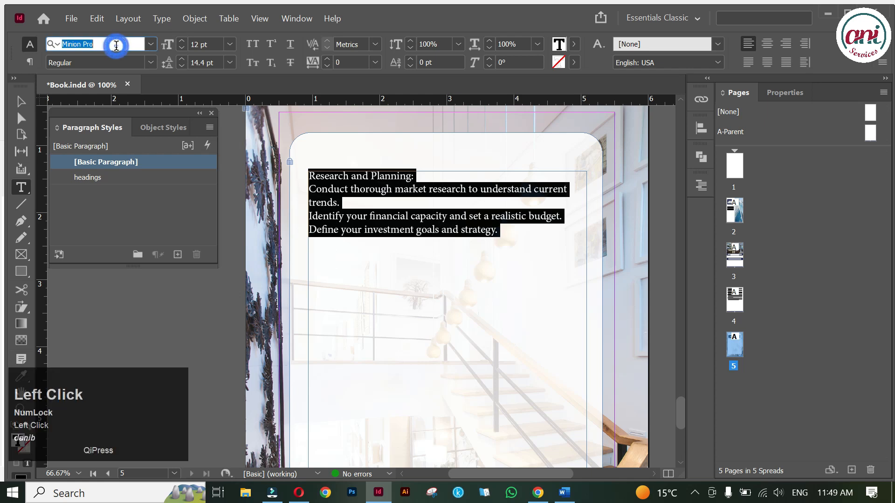
{"action": "type", "text": "Poppins"}
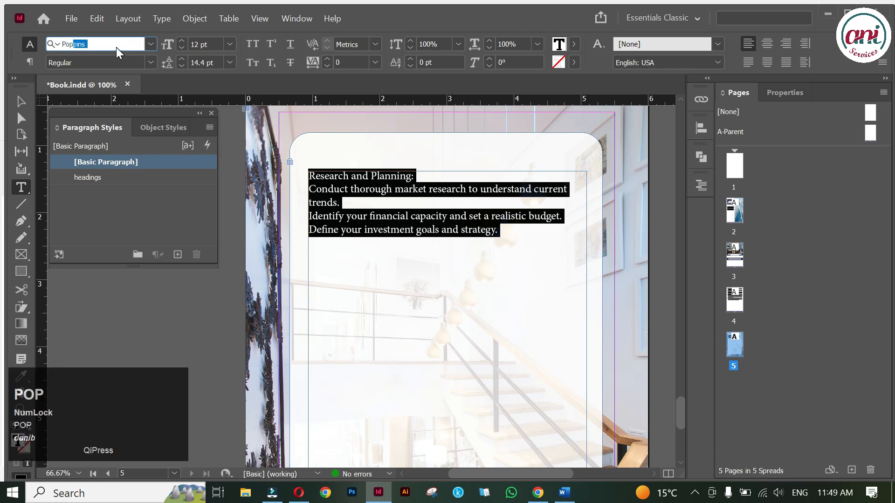
{"action": "key", "text": "Return"}
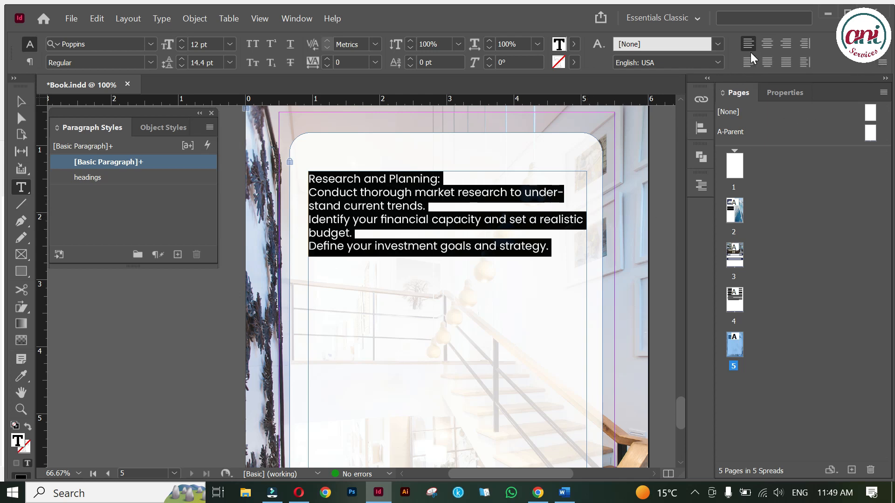
Turn off hyphenation for the pasted text.
{"action": "left_click", "coordinate": [882, 62]}
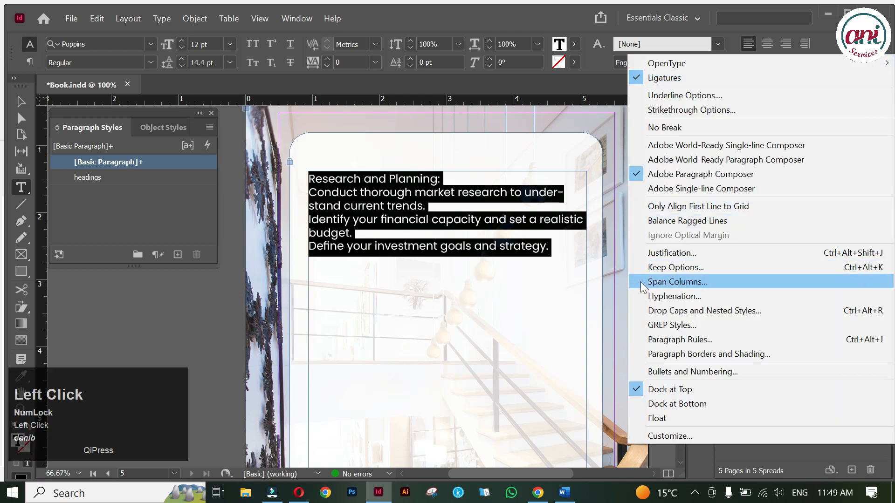
{"action": "left_click", "coordinate": [646, 296]}
{"action": "left_click", "coordinate": [300, 145]}
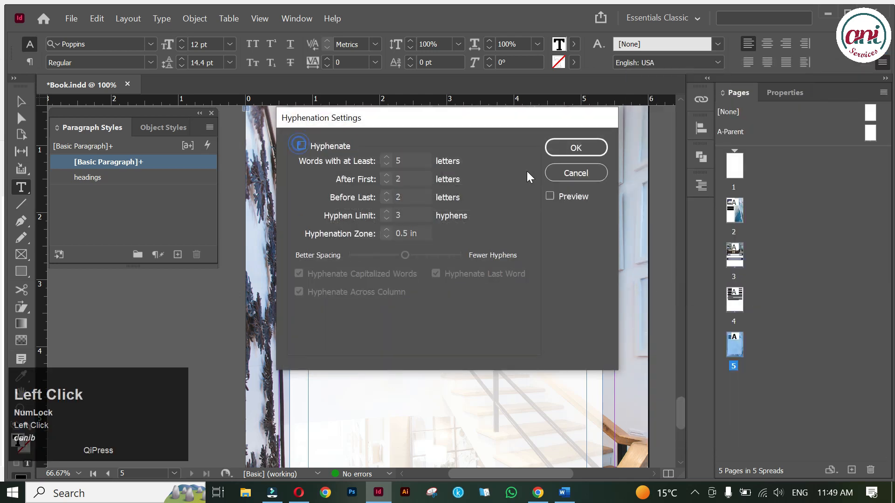
{"action": "left_click", "coordinate": [598, 150]}
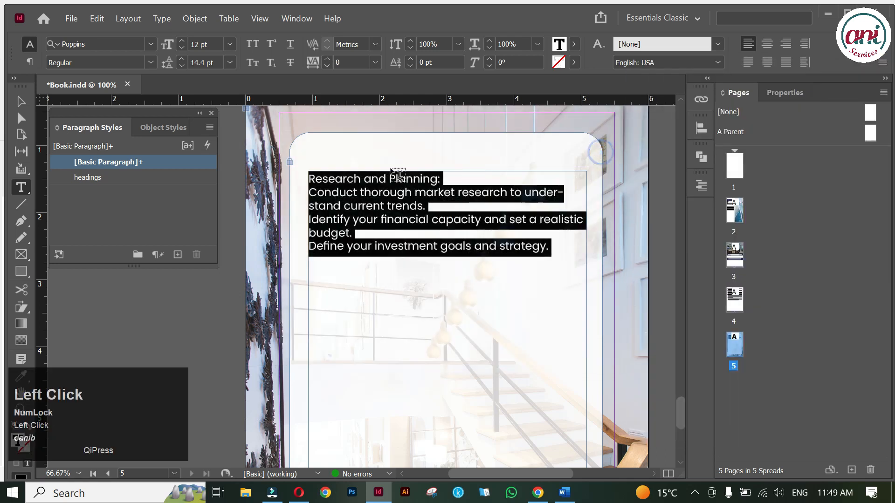
Make the Research and Planning: heading and its three lines a bulleted list.
{"action": "triple_click", "coordinate": [343, 177]}
{"action": "left_click", "coordinate": [28, 62]}
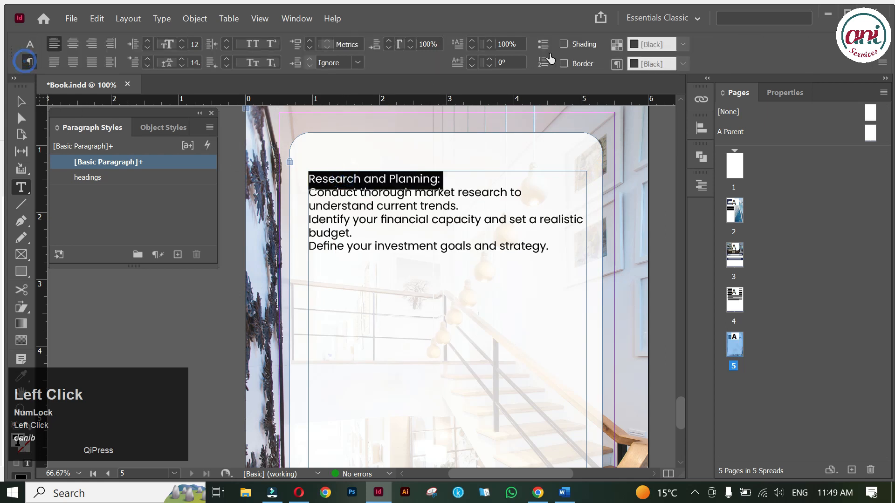
{"action": "left_click", "coordinate": [543, 45]}
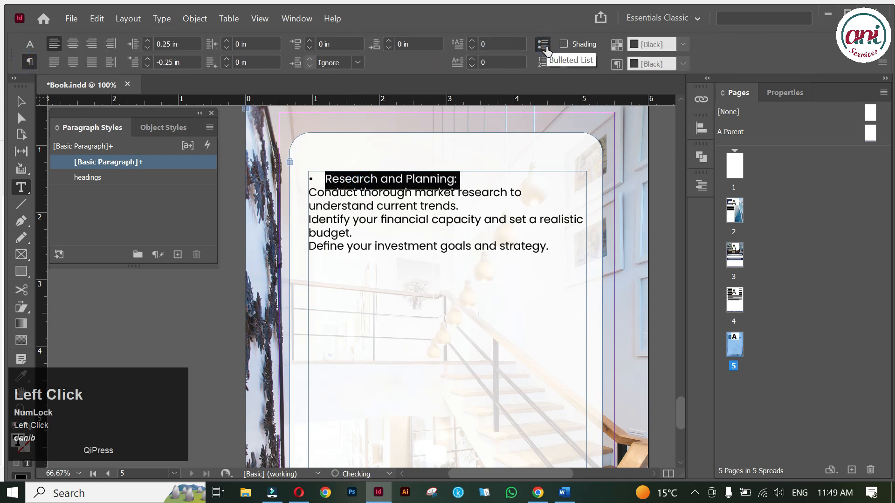
{"action": "left_click", "coordinate": [368, 206]}
{"action": "left_click_drag", "start_coordinate": [307, 192], "coordinate": [568, 247]}
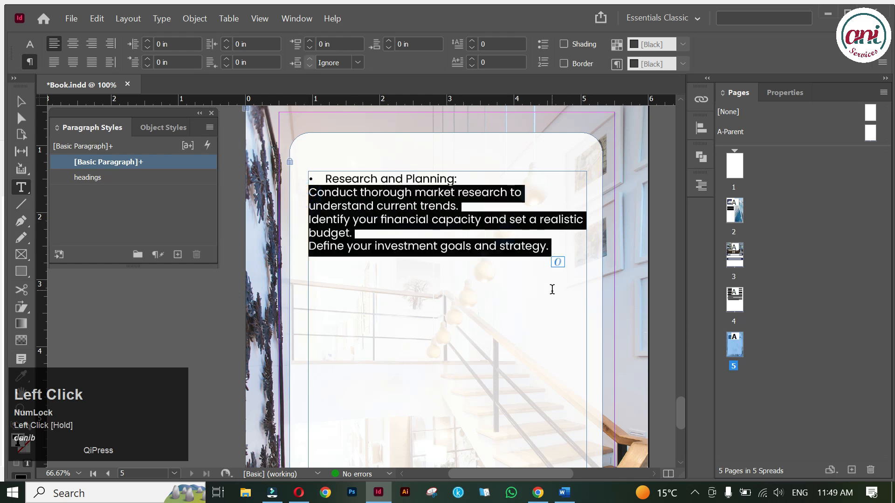
{"action": "left_click", "coordinate": [543, 45]}
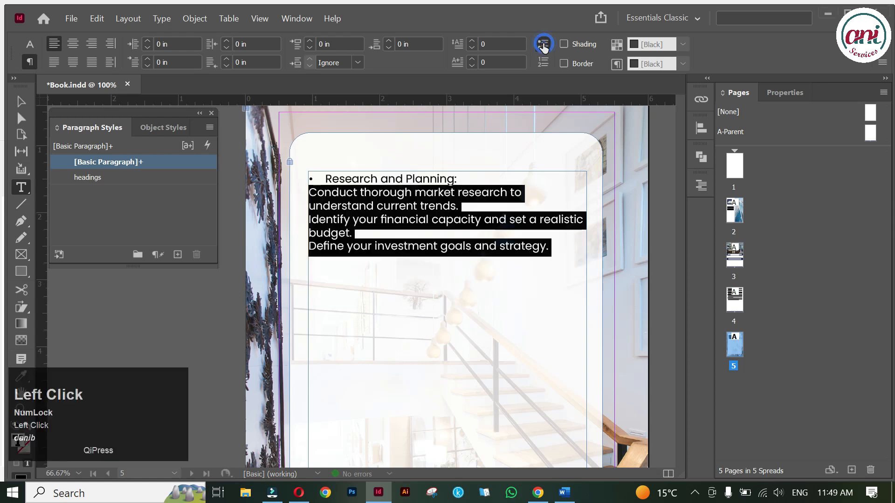
{"action": "left_click", "coordinate": [776, 93]}
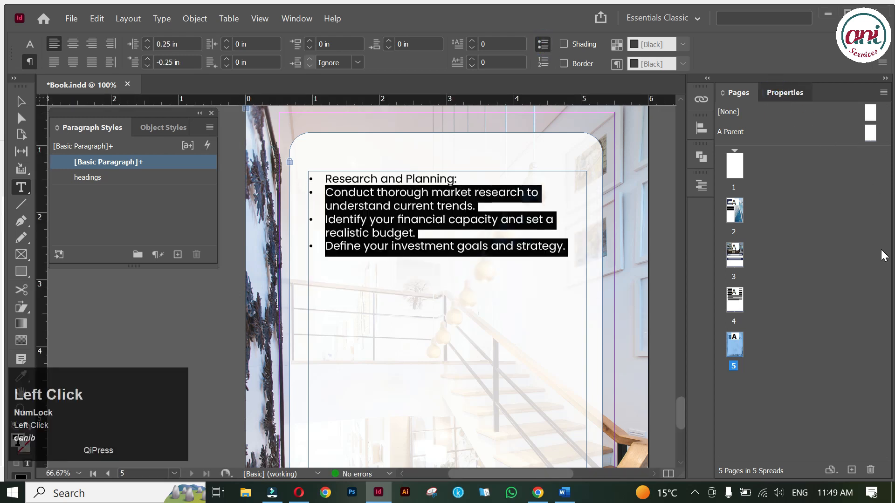
{"action": "left_click_drag", "start_coordinate": [888, 301], "coordinate": [888, 383]}
{"action": "left_click", "coordinate": [863, 373]}
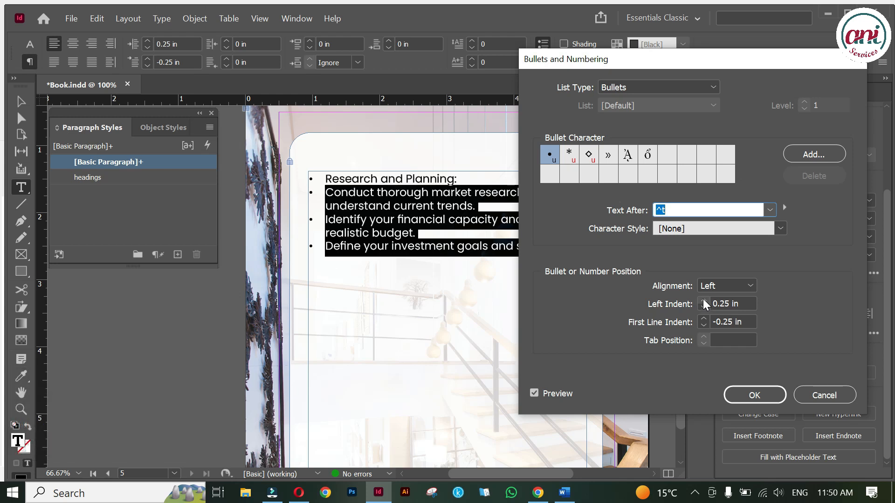
Give the three sub-points » bullets with a 0.5 in left indent and −0.25 in first line.
{"action": "left_click", "coordinate": [704, 300]}
{"action": "left_click", "coordinate": [703, 301]}
{"action": "left_click", "coordinate": [703, 300]}
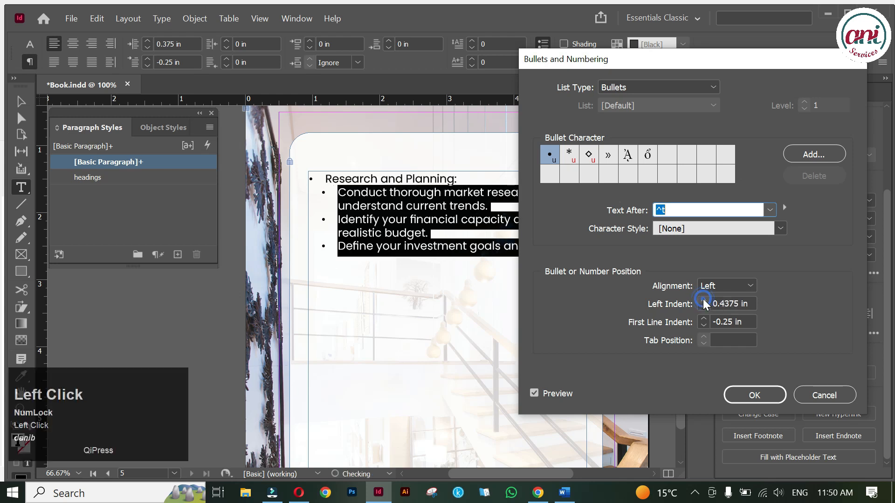
{"action": "left_click", "coordinate": [704, 300]}
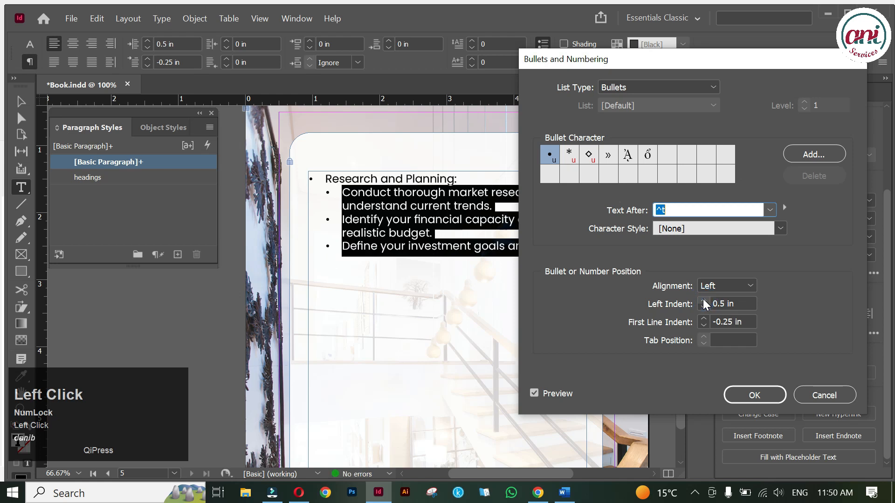
{"action": "left_click", "coordinate": [608, 157]}
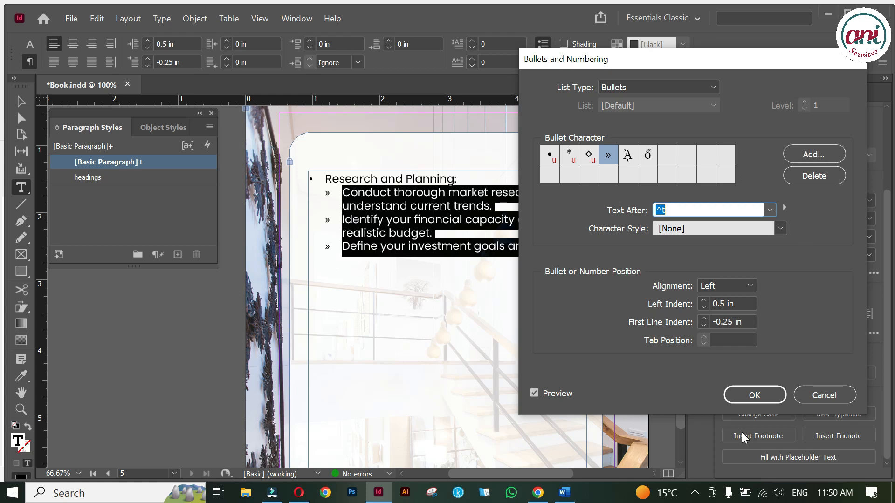
{"action": "left_click", "coordinate": [755, 395]}
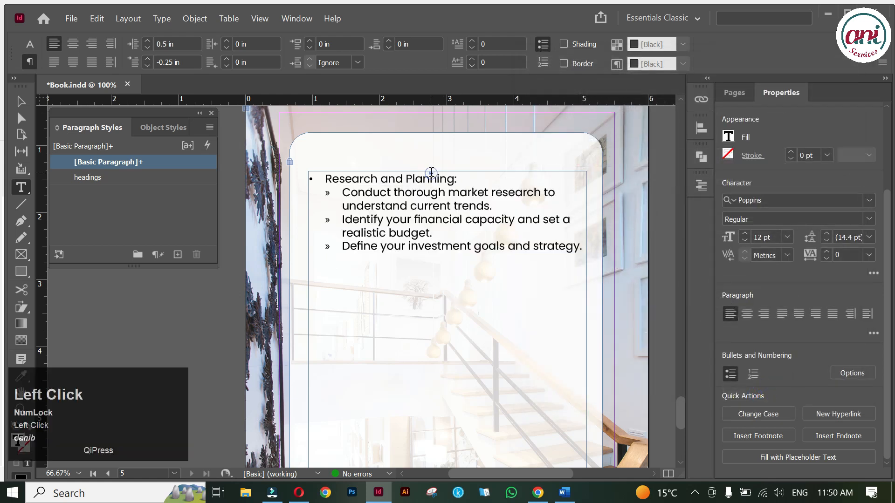
{"action": "triple_click", "coordinate": [425, 179]}
Set the Research and Planning: heading to Poppins SemiBold.
{"action": "left_click", "coordinate": [28, 44]}
{"action": "left_click", "coordinate": [151, 62]}
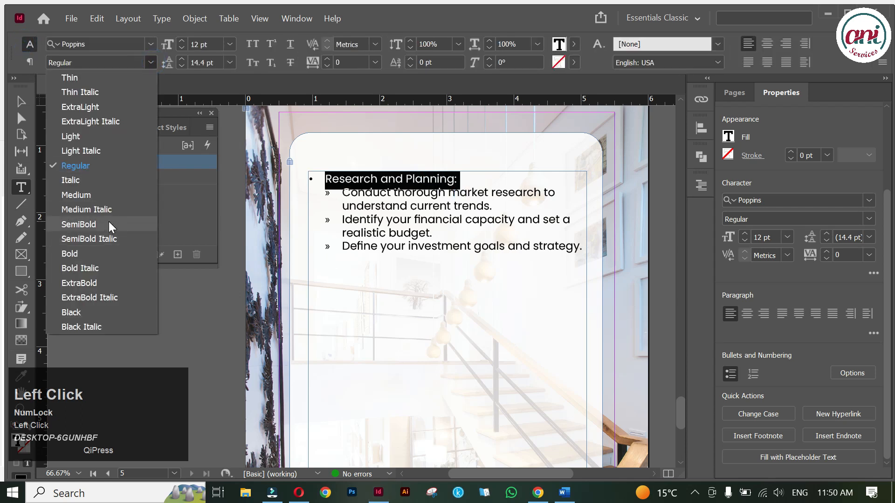
{"action": "left_click", "coordinate": [108, 223]}
{"action": "left_click", "coordinate": [422, 199]}
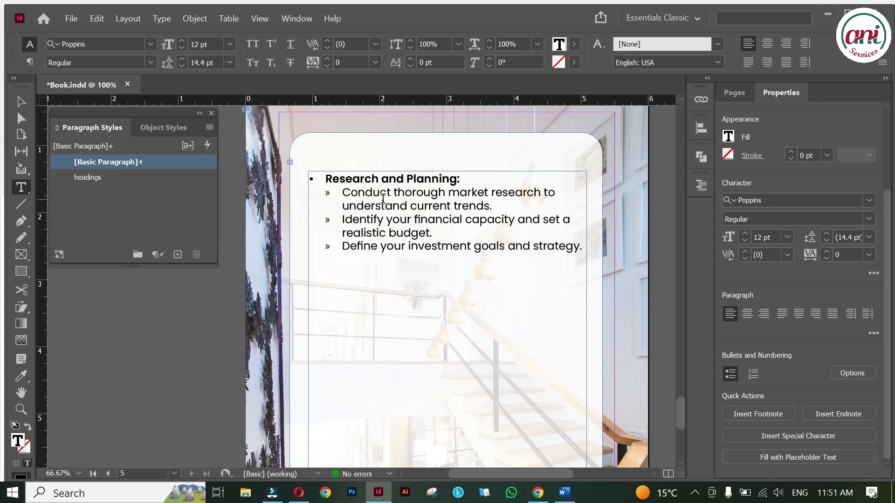
Check the first sub-point's font weight without changing it, leaving the caret after 'strategy.'.
{"action": "left_click", "coordinate": [378, 191]}
{"action": "left_click", "coordinate": [149, 63]}
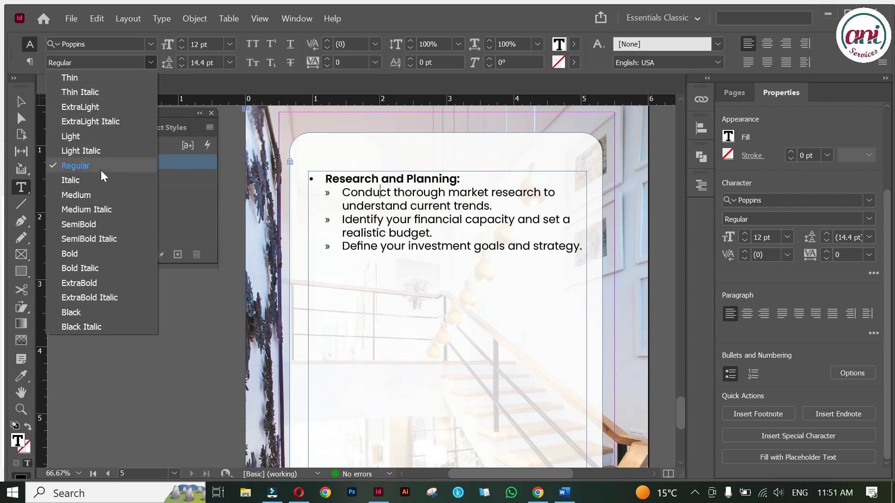
{"action": "left_click", "coordinate": [499, 239]}
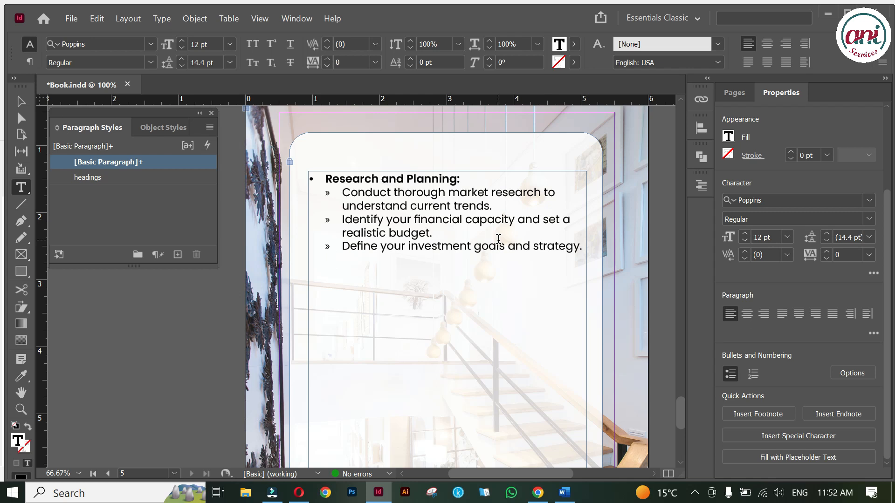
{"action": "left_click", "coordinate": [580, 241]}
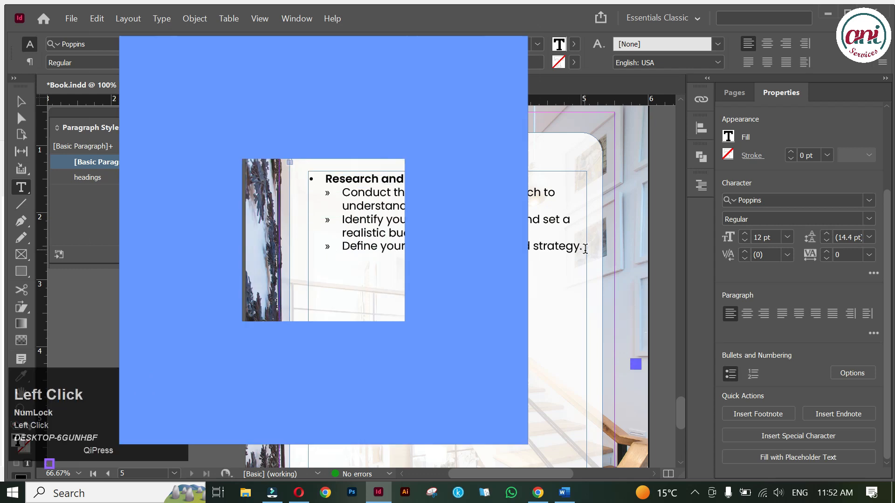
Copy the Location Selection and Property Selection tips from Word and paste them below 'strategy.' as » bullets.
{"action": "key", "text": "Return"}
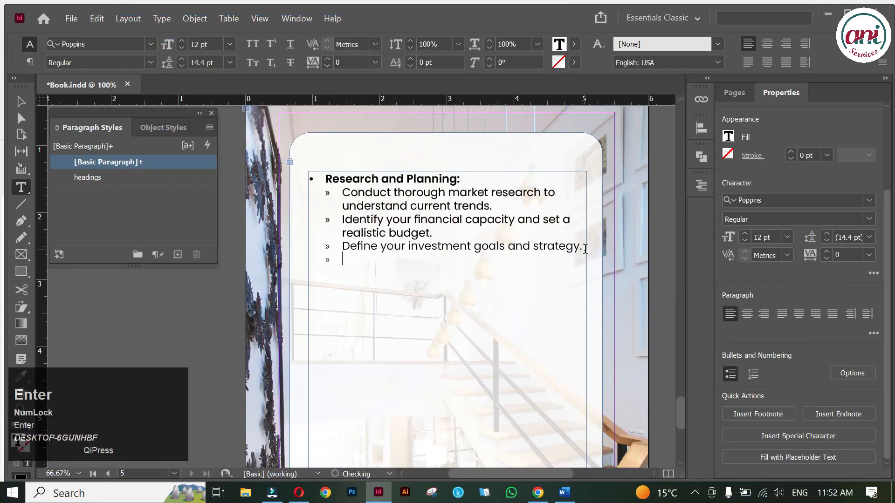
{"action": "left_click", "coordinate": [565, 492]}
{"action": "left_click", "coordinate": [338, 263]}
{"action": "left_click_drag", "start_coordinate": [294, 259], "coordinate": [486, 366]}
{"action": "key", "text": "ctrl+c"}
{"action": "key", "text": "alt+Tab"}
{"action": "key", "text": "Return"}
{"action": "key", "text": "ctrl+v"}
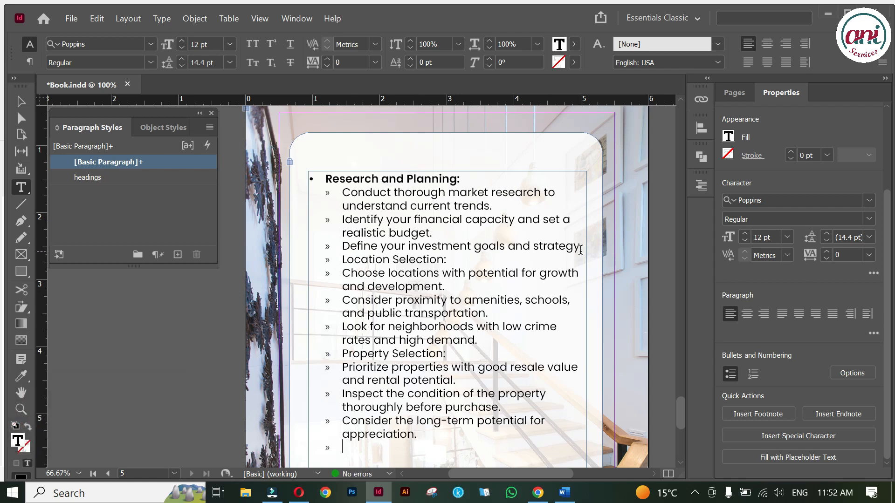
{"action": "left_click_drag", "start_coordinate": [341, 259], "coordinate": [392, 457]}
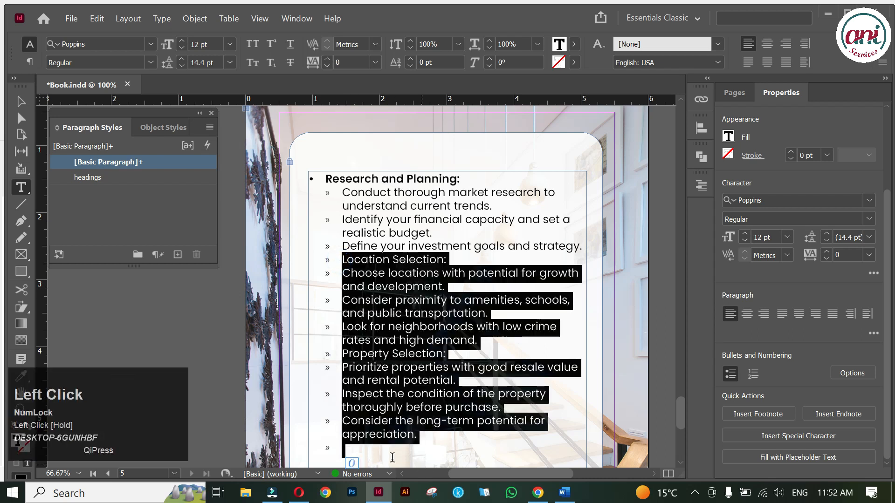
Eyedropper the first heading's bold bullet formatting onto Location Selection: and Property Selection:.
{"action": "left_click", "coordinate": [378, 278]}
{"action": "triple_click", "coordinate": [373, 260]}
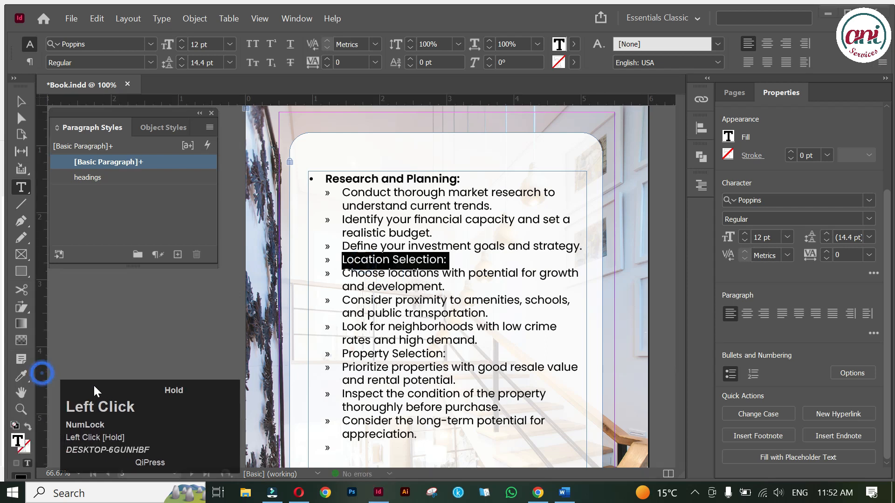
{"action": "left_click", "coordinate": [23, 373]}
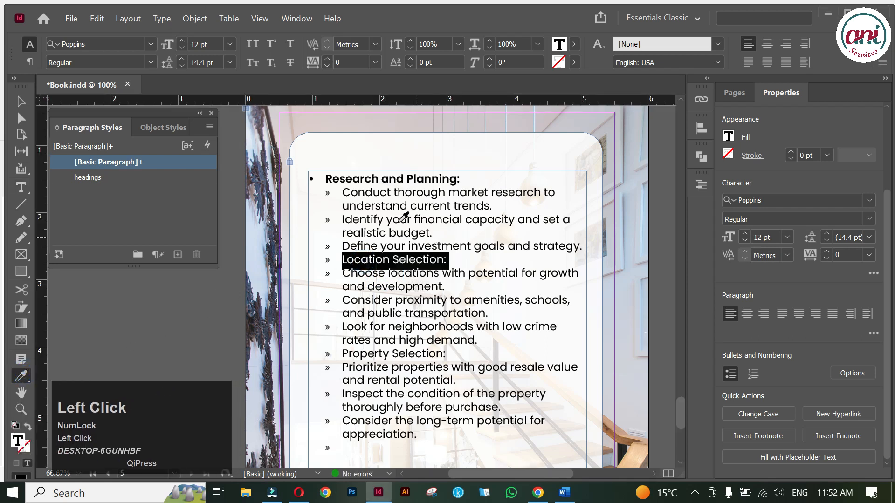
{"action": "left_click", "coordinate": [368, 174]}
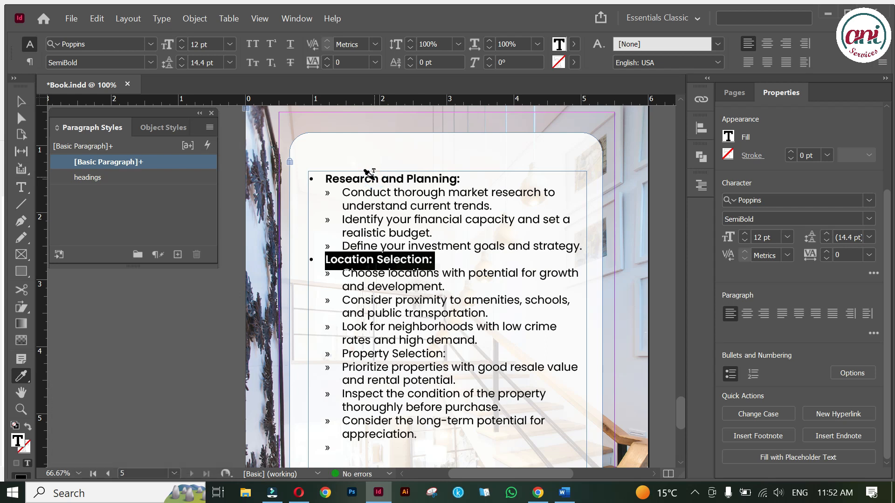
{"action": "left_click_drag", "start_coordinate": [441, 349], "coordinate": [294, 346]}
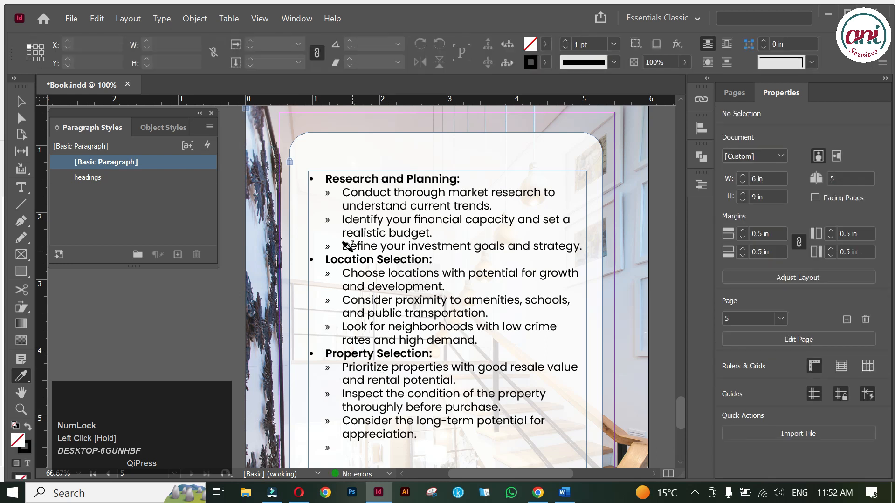
{"action": "left_click", "coordinate": [29, 101]}
Remove the empty last bullet and add an unbulleted blank line after 'strategy.'.
{"action": "scroll", "coordinate": [414, 418], "scroll_direction": "down", "scroll_amount": 1}
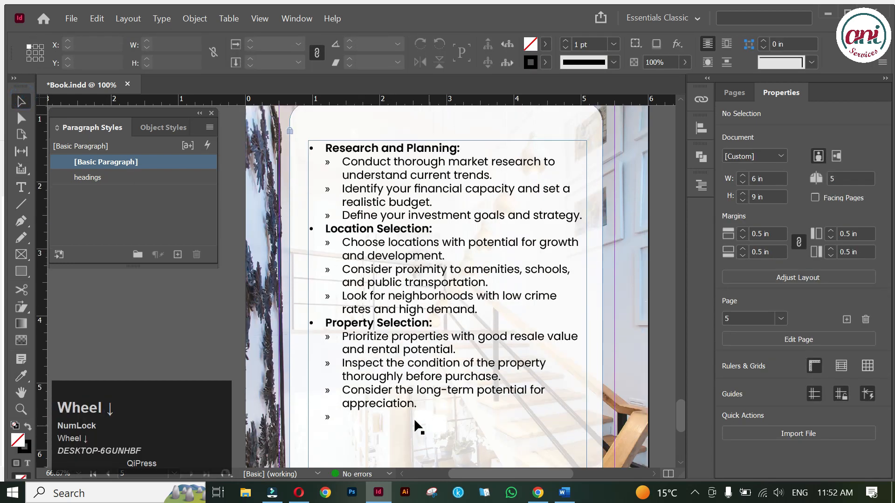
{"action": "double_click", "coordinate": [337, 412]}
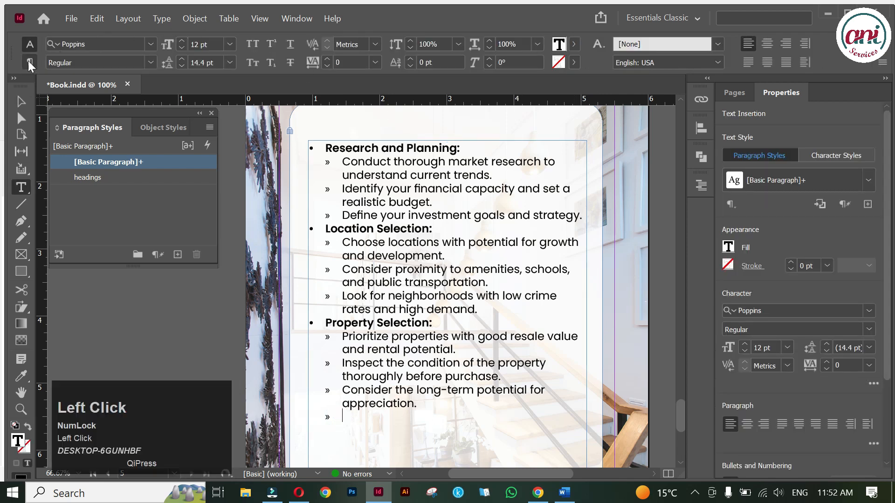
{"action": "left_click", "coordinate": [29, 62]}
{"action": "left_click", "coordinate": [543, 46]}
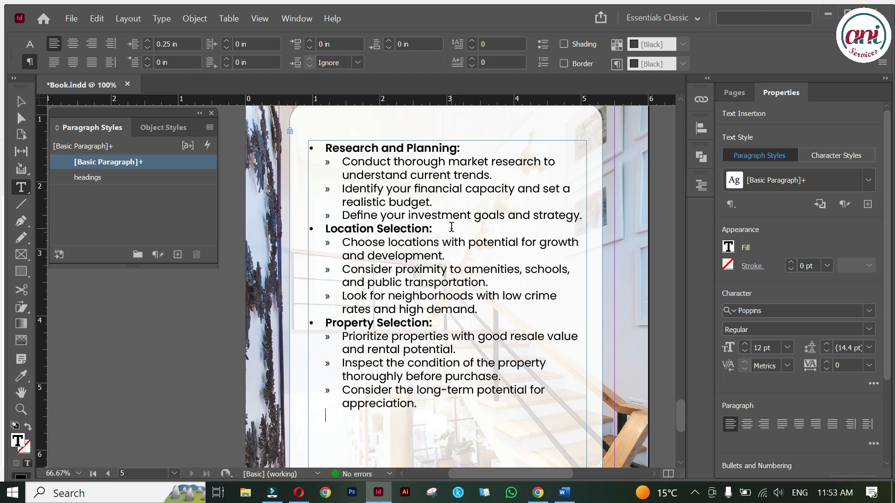
{"action": "left_click", "coordinate": [584, 216]}
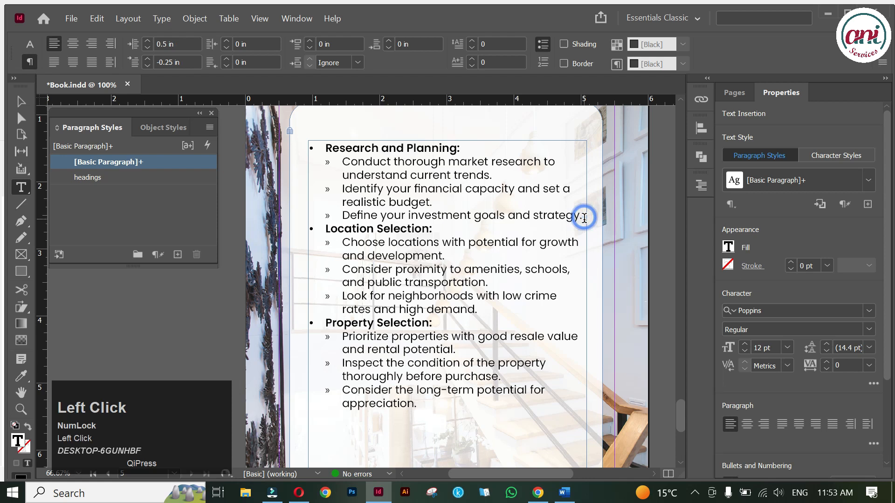
{"action": "key", "text": "Return"}
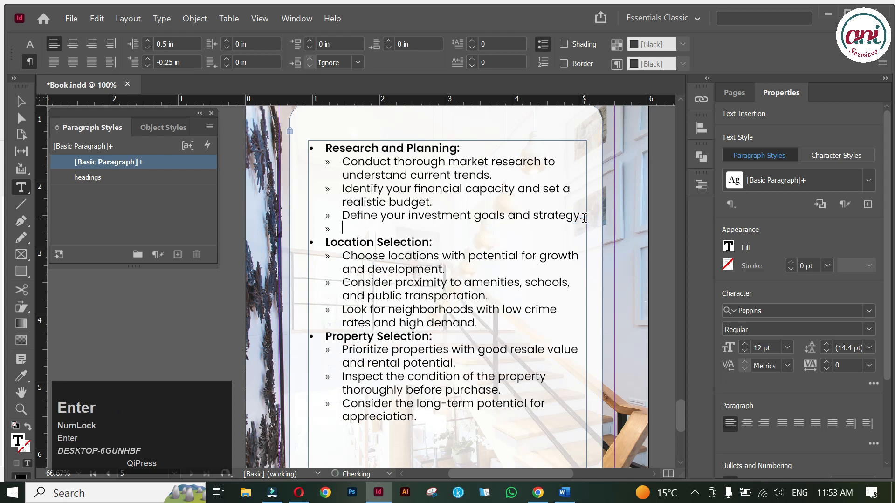
{"action": "left_click", "coordinate": [541, 46]}
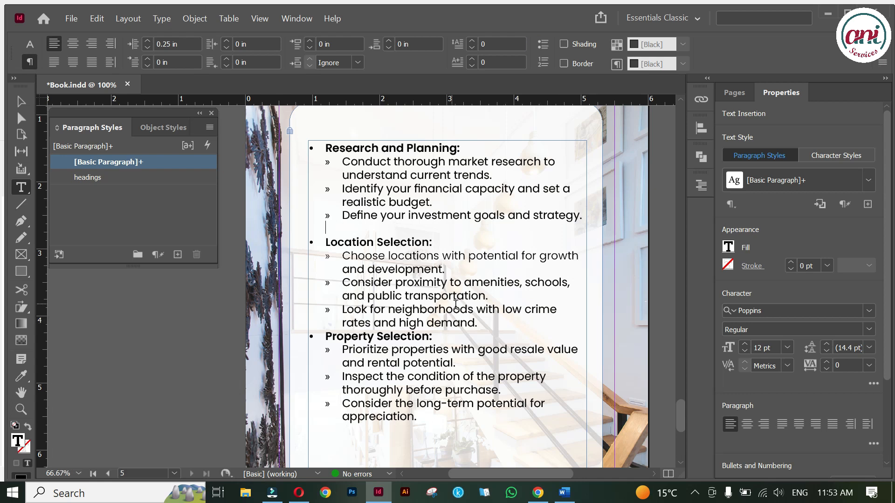
Add an unbulleted blank line after 'demand.', before Property Selection:.
{"action": "left_click", "coordinate": [483, 322]}
{"action": "key", "text": "Return"}
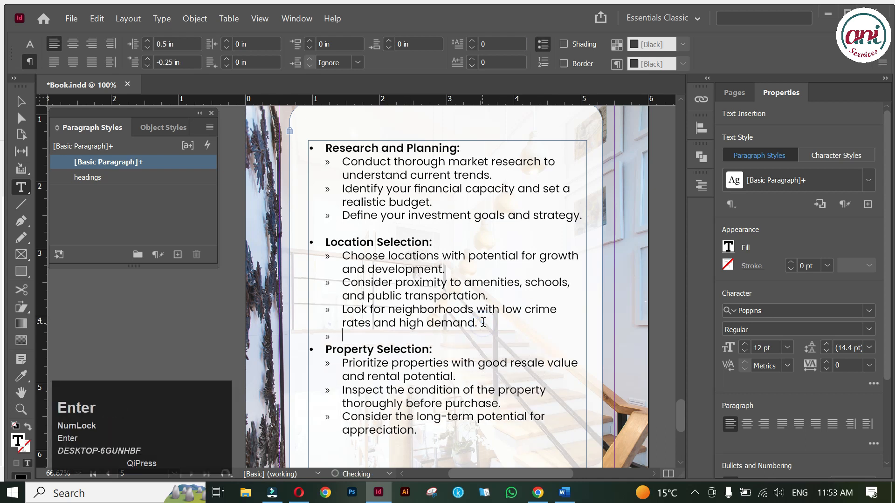
{"action": "left_click", "coordinate": [543, 45]}
{"action": "left_click", "coordinate": [543, 45]}
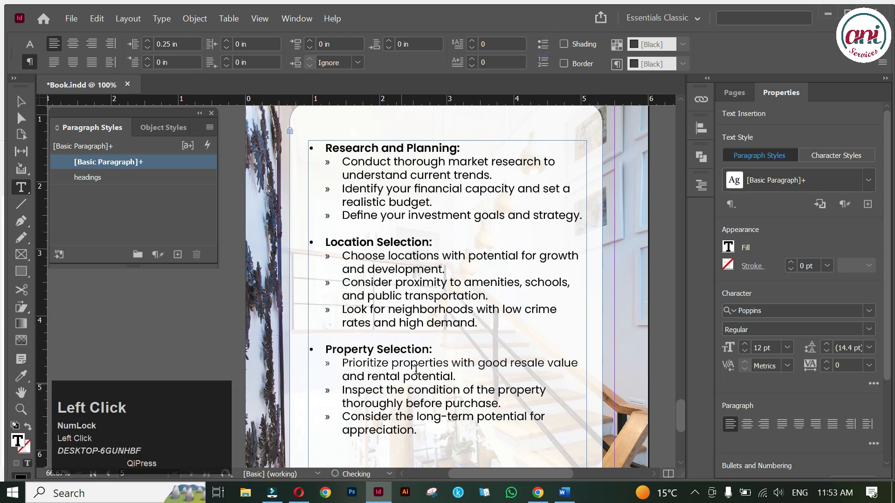
{"action": "key", "text": "Escape"}
Drag the tips text frame lower on the white panel to leave space at the top.
{"action": "scroll", "coordinate": [471, 323], "scroll_direction": "down", "scroll_amount": 1}
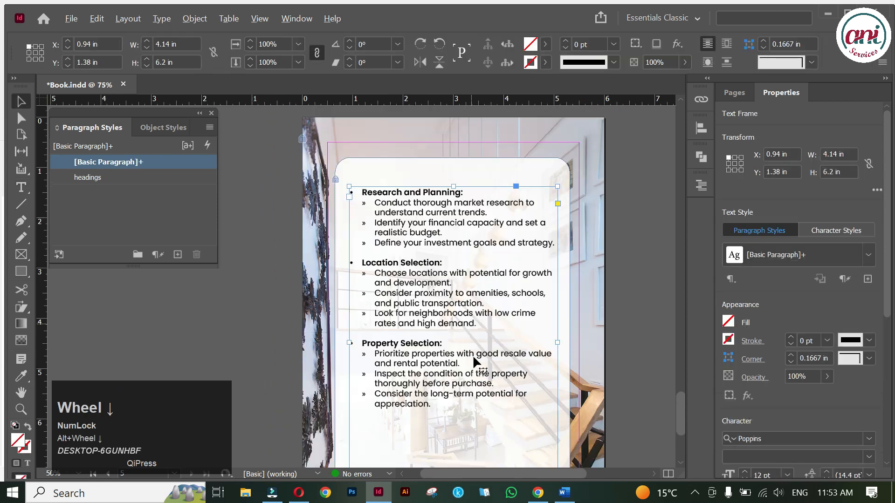
{"action": "left_click", "coordinate": [607, 290]}
{"action": "key", "text": "space"}
{"action": "left_click_drag", "start_coordinate": [619, 341], "coordinate": [614, 306]}
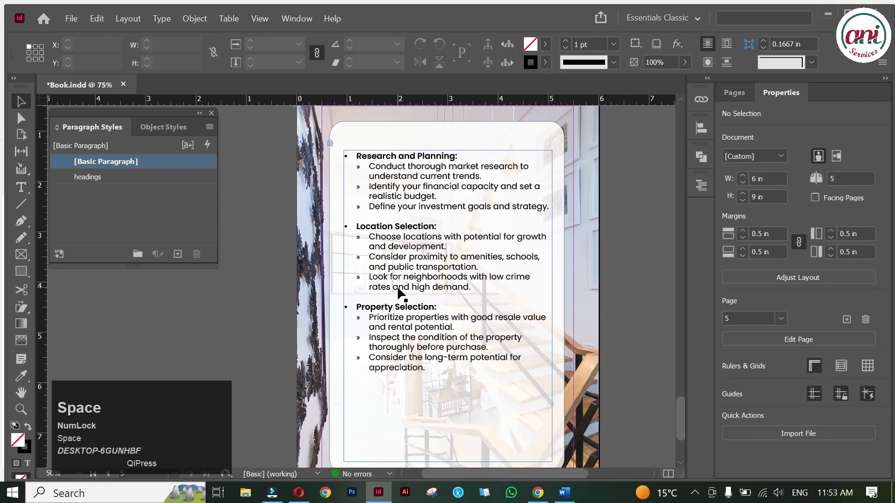
{"action": "left_click", "coordinate": [451, 458]}
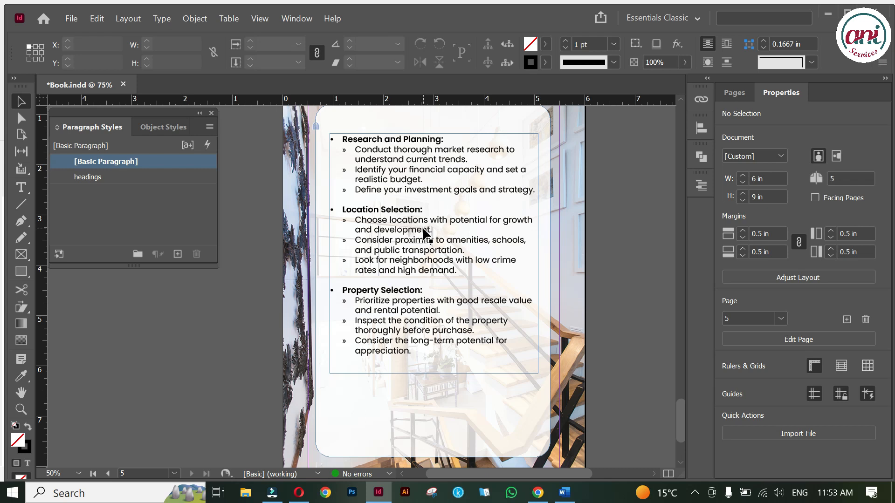
{"action": "left_click", "coordinate": [425, 231]}
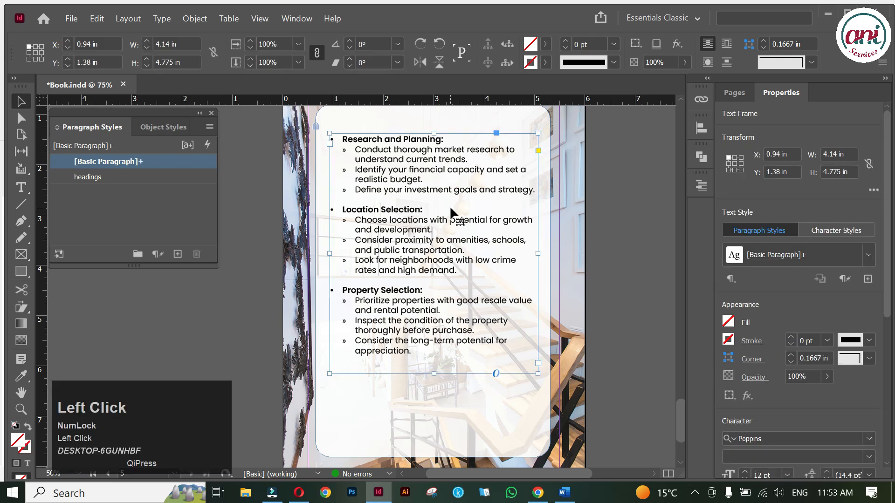
{"action": "left_click", "coordinate": [424, 189]}
{"action": "key", "text": "Caps_Lock"}
{"action": "left_click_drag", "start_coordinate": [421, 169], "coordinate": [428, 232]}
{"action": "left_click", "coordinate": [441, 165]}
{"action": "left_click_drag", "start_coordinate": [435, 155], "coordinate": [436, 180]}
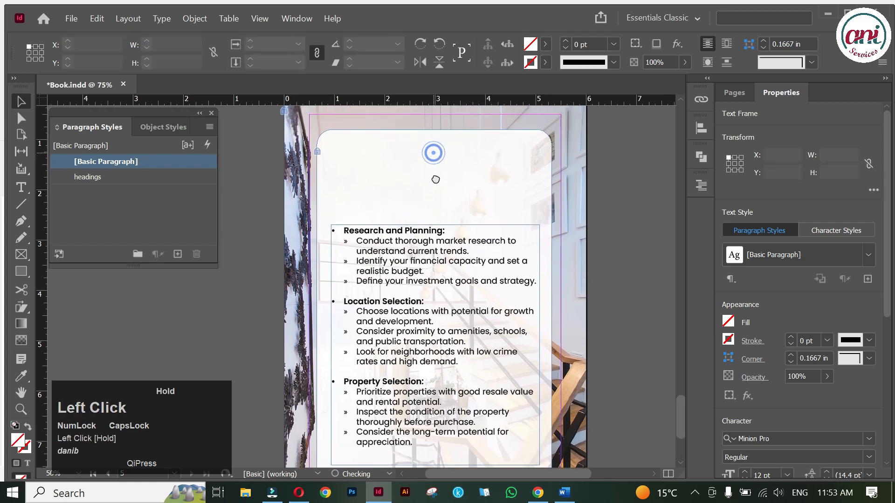
{"action": "left_click", "coordinate": [22, 271]}
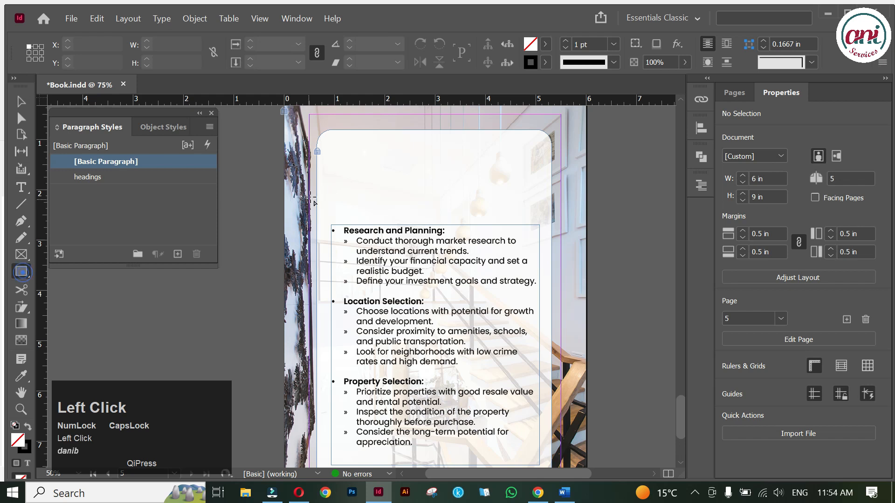
Draw a bar above the list and fill it with the navy sampled from the page 4 footer.
{"action": "mouse_move", "coordinate": [334, 146]}
{"action": "left_mouse_down"}
{"action": "mouse_move", "coordinate": [345, 157]}
{"action": "mouse_move", "coordinate": [542, 176]}
{"action": "mouse_move", "coordinate": [534, 176]}
{"action": "left_mouse_up"}
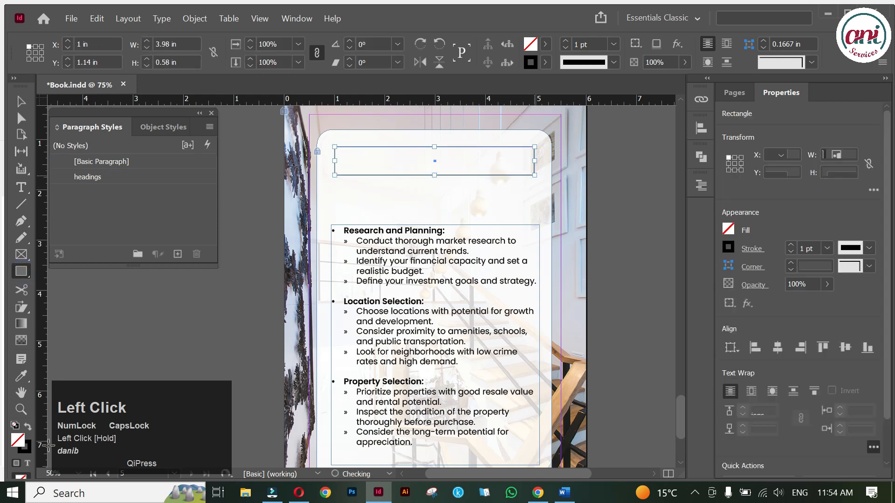
{"action": "left_click", "coordinate": [29, 427]}
{"action": "key", "text": "i"}
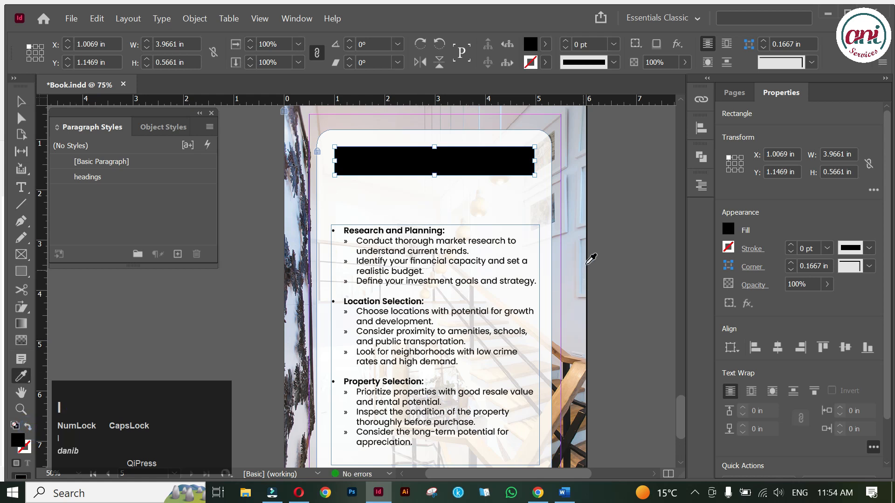
{"action": "scroll", "coordinate": [592, 258], "scroll_direction": "up", "scroll_amount": 5}
{"action": "left_click", "coordinate": [540, 340]}
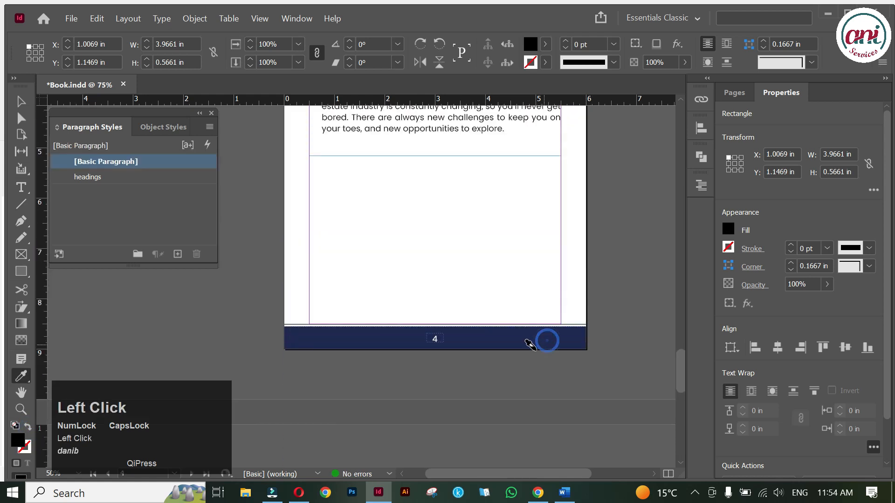
{"action": "scroll", "coordinate": [526, 343], "scroll_direction": "down", "scroll_amount": 5}
{"action": "left_click", "coordinate": [489, 223]}
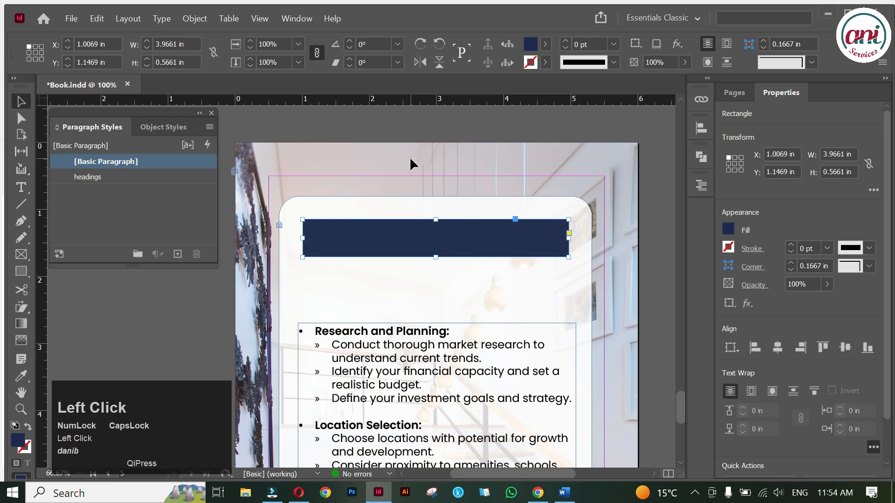
{"action": "left_click", "coordinate": [412, 164]}
Add a 'TIPS' text frame in the headings paragraph style on the navy bar.
{"action": "left_click", "coordinate": [98, 176]}
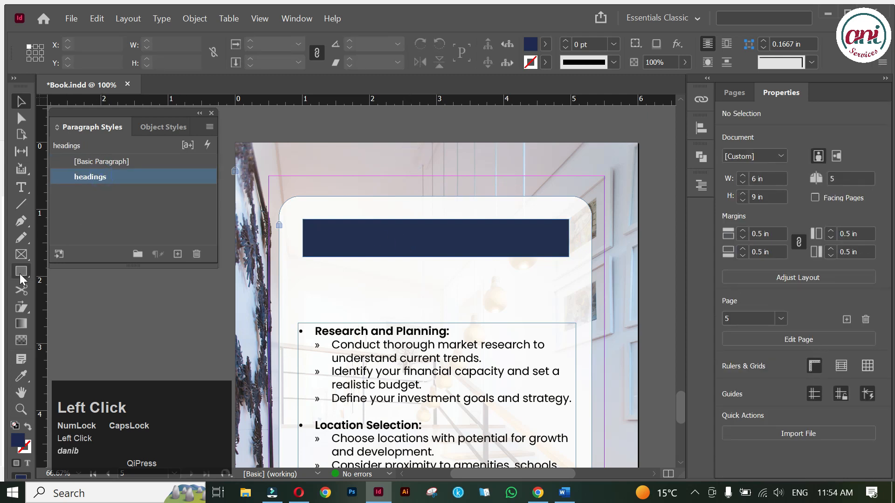
{"action": "left_click", "coordinate": [21, 187]}
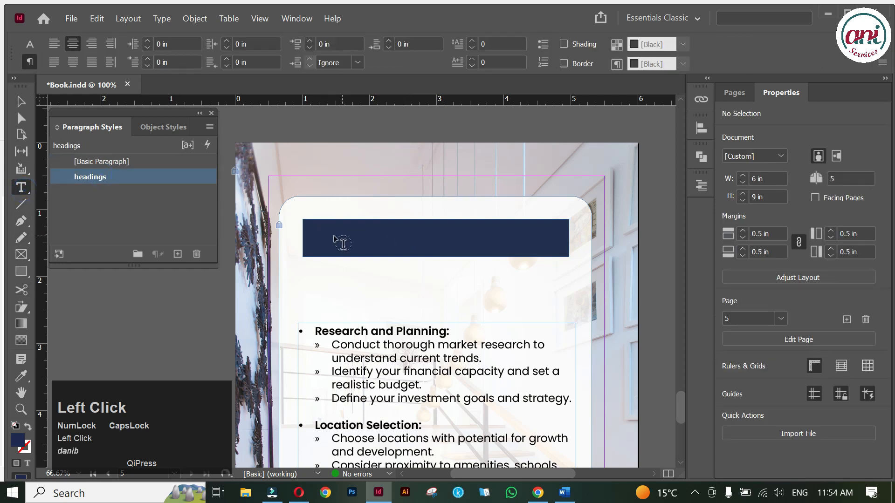
{"action": "left_click_drag", "start_coordinate": [316, 224], "coordinate": [539, 253]}
{"action": "type", "text": "TIPS"}
{"action": "key", "text": "Escape"}
{"action": "double_click", "coordinate": [427, 253]}
Shorten and narrow the navy bar, centre TIPS on it both ways, and save.
{"action": "left_click", "coordinate": [432, 250]}
{"action": "left_click_drag", "start_coordinate": [436, 257], "coordinate": [436, 245]}
{"action": "left_click_drag", "start_coordinate": [569, 232], "coordinate": [520, 232]}
{"action": "left_click", "coordinate": [454, 235]}
{"action": "double_click", "coordinate": [538, 235]}
{"action": "left_click_drag", "start_coordinate": [335, 230], "coordinate": [438, 232]}
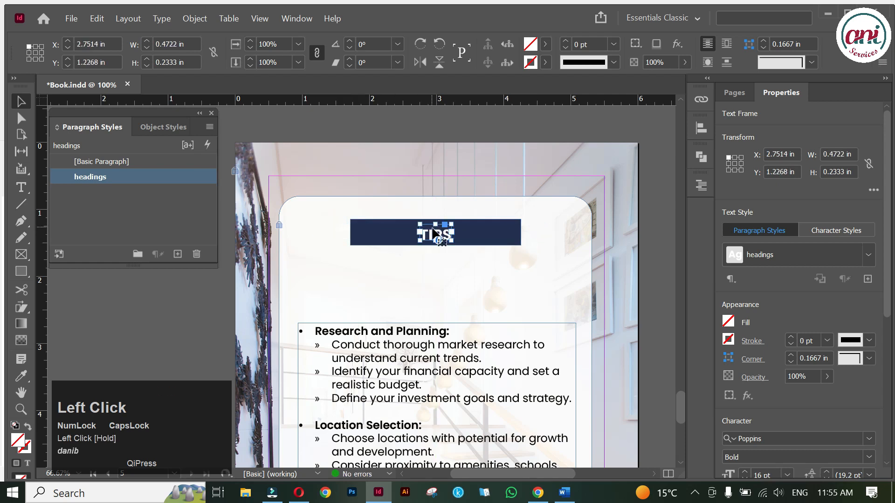
{"action": "left_click", "coordinate": [502, 233], "text": "shift"}
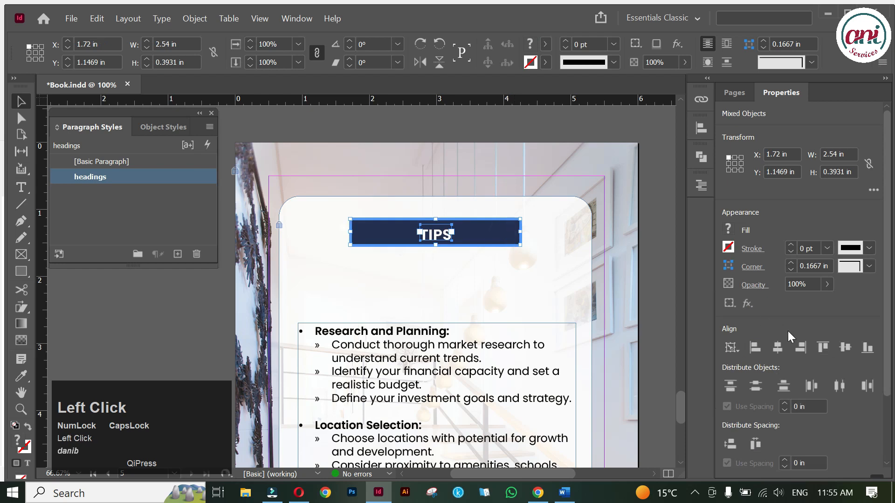
{"action": "left_click", "coordinate": [845, 348]}
{"action": "left_click", "coordinate": [777, 347]}
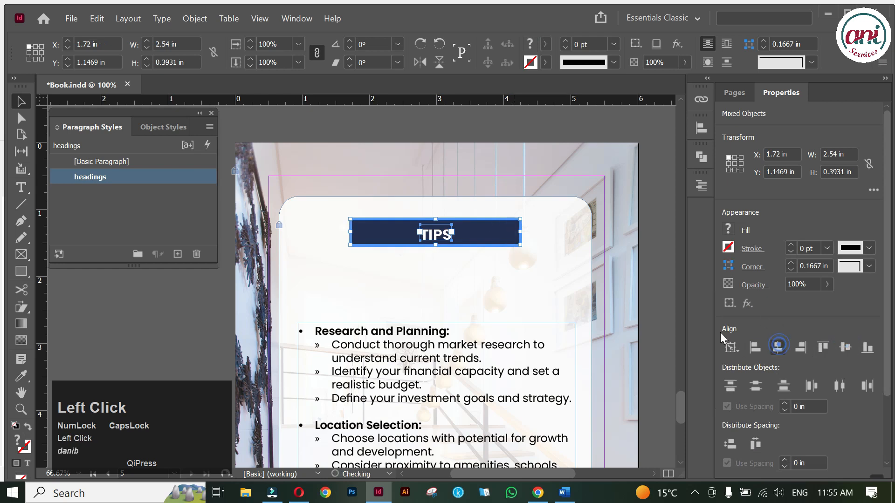
{"action": "left_click", "coordinate": [653, 269]}
{"action": "key", "text": "ctrl+s"}
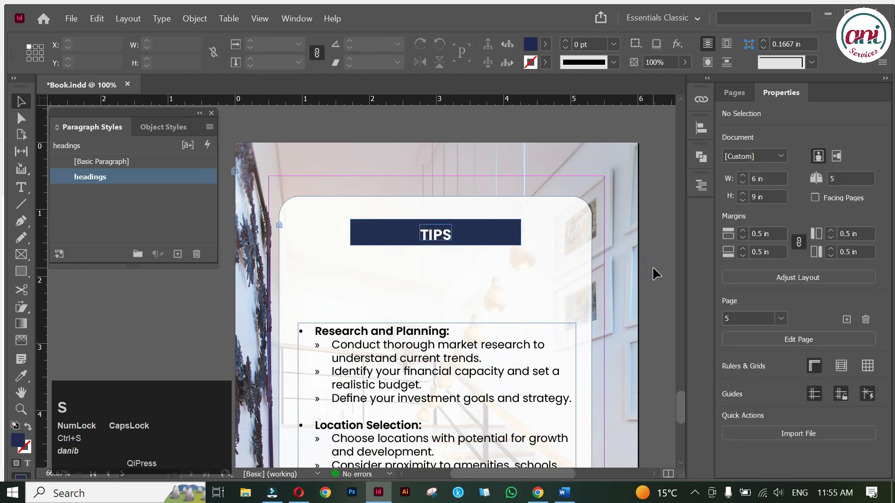
Move the bullet list up closer to the TIPS bar.
{"action": "left_click", "coordinate": [428, 346]}
{"action": "left_click_drag", "start_coordinate": [428, 346], "coordinate": [429, 285]}
{"action": "left_click", "coordinate": [647, 295]}
{"action": "scroll", "coordinate": [414, 319], "scroll_direction": "down", "scroll_amount": 1}
{"action": "key", "text": "space"}
{"action": "left_click_drag", "start_coordinate": [442, 360], "coordinate": [450, 231]}
{"action": "left_click", "coordinate": [448, 437]}
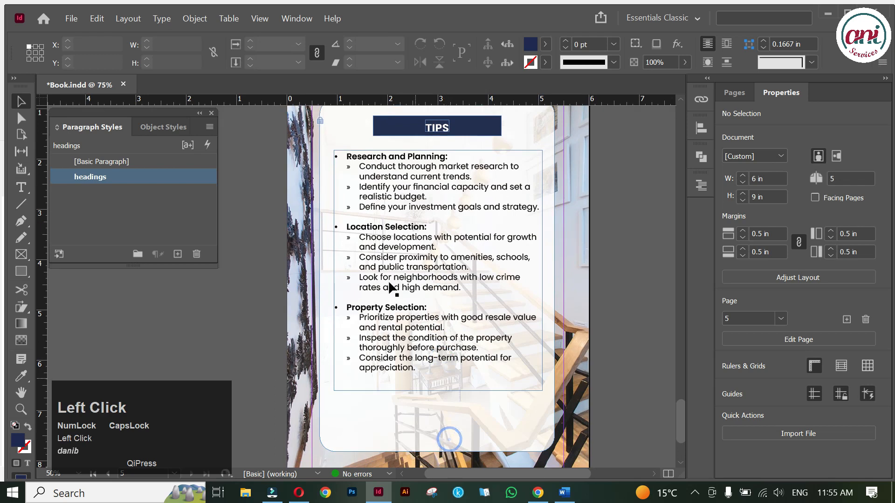
Unlock all objects on the spread and shorten the white card to 5.8006 in, ending below the list.
{"action": "left_click", "coordinate": [321, 124]}
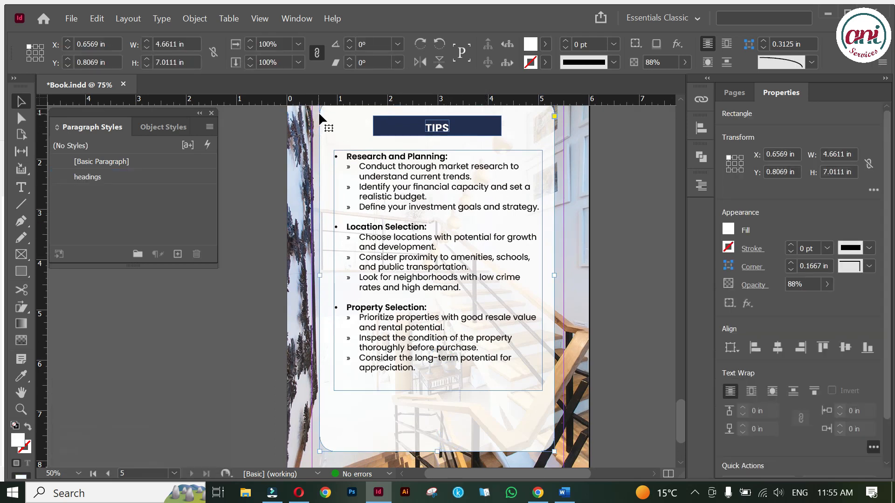
{"action": "left_click", "coordinate": [204, 18]}
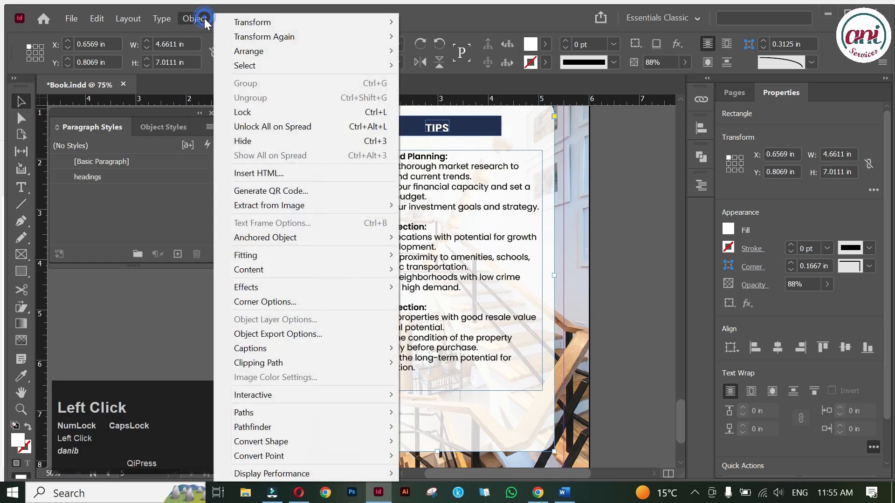
{"action": "left_click", "coordinate": [281, 127]}
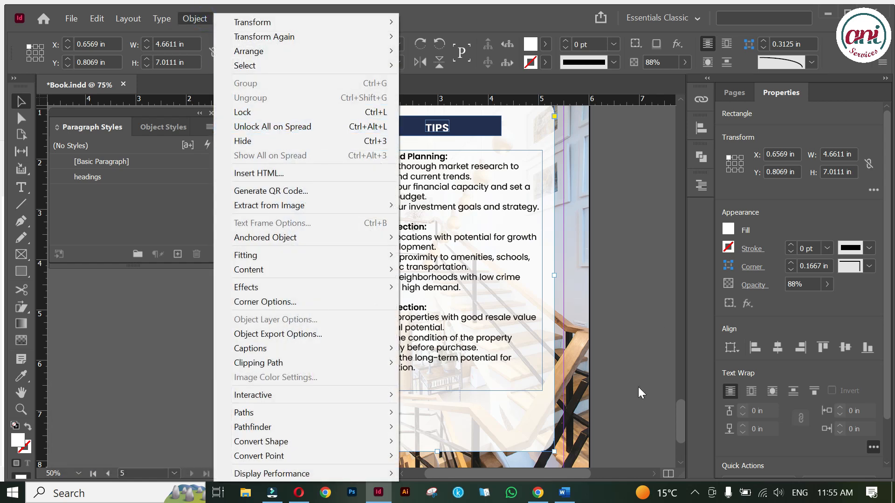
{"action": "left_click", "coordinate": [522, 404]}
{"action": "left_click_drag", "start_coordinate": [436, 451], "coordinate": [440, 393]}
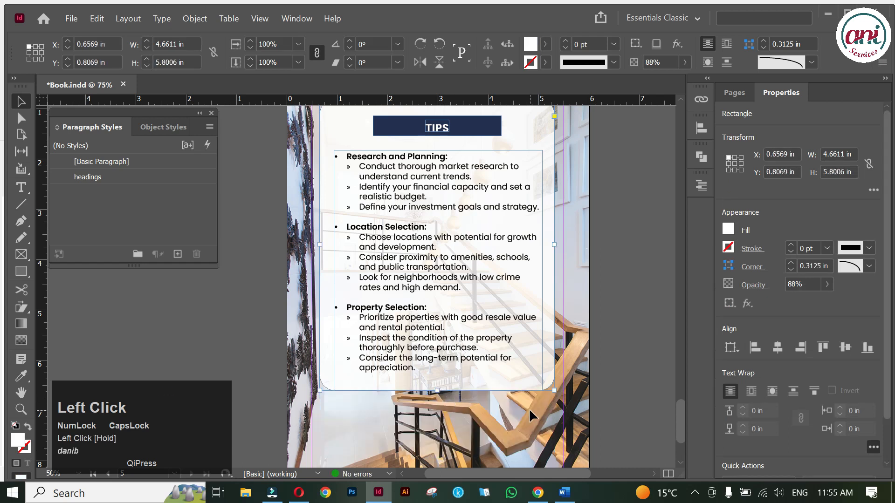
Move the whole card with its TIPS bar and list lower on page 5, then save.
{"action": "scroll", "coordinate": [529, 409], "scroll_direction": "up", "scroll_amount": 1}
{"action": "left_click", "coordinate": [416, 120]}
{"action": "left_click_drag", "start_coordinate": [394, 117], "coordinate": [465, 328]}
{"action": "left_click_drag", "start_coordinate": [463, 205], "coordinate": [463, 245]}
{"action": "left_click", "coordinate": [612, 264]}
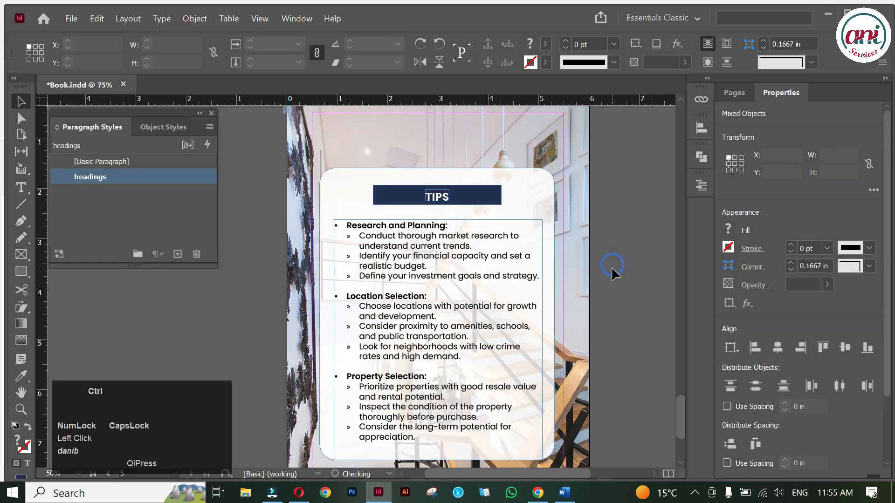
{"action": "key", "text": "ctrl+s"}
{"action": "scroll", "coordinate": [527, 262], "scroll_direction": "down", "scroll_amount": 2, "text": "alt"}
{"action": "key", "text": "space"}
{"action": "left_click_drag", "start_coordinate": [527, 259], "coordinate": [491, 248]}
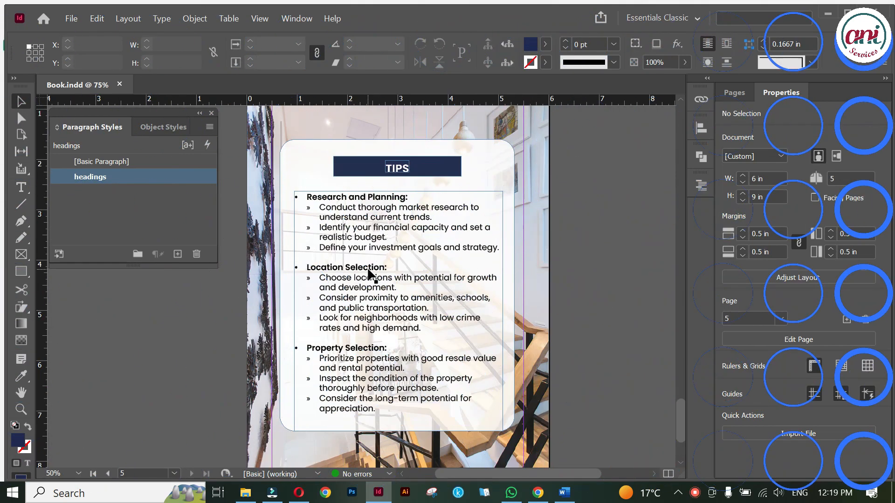
Highlight the line 'Define your investment goals and strategy.' in the tips frame.
{"action": "scroll", "coordinate": [358, 247], "scroll_direction": "up", "scroll_amount": 1}
{"action": "key", "text": "space"}
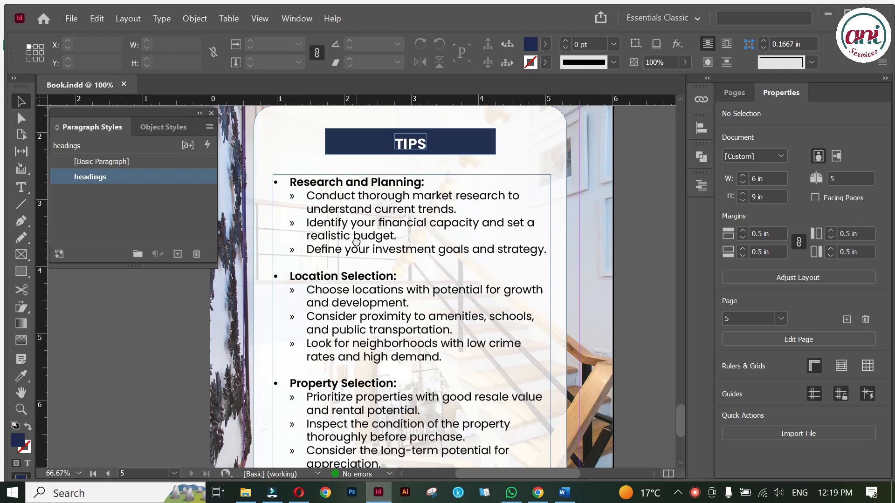
{"action": "left_click_drag", "start_coordinate": [356, 241], "coordinate": [373, 249]}
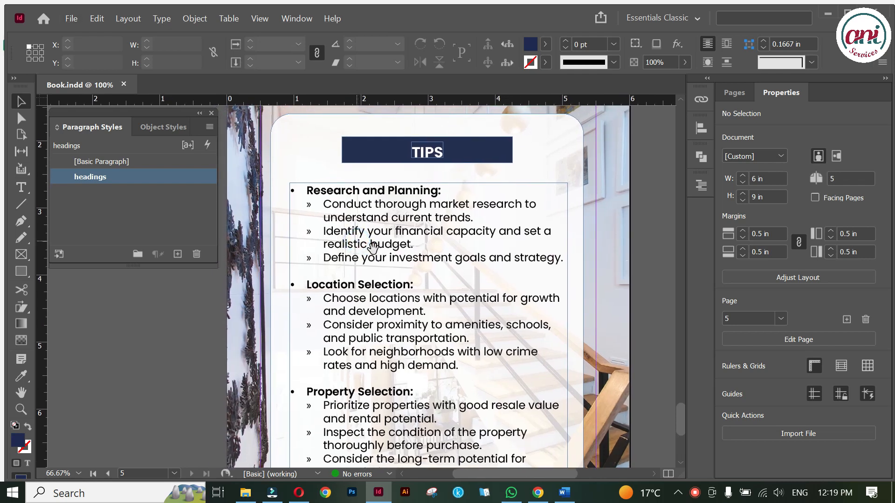
{"action": "left_click", "coordinate": [358, 262]}
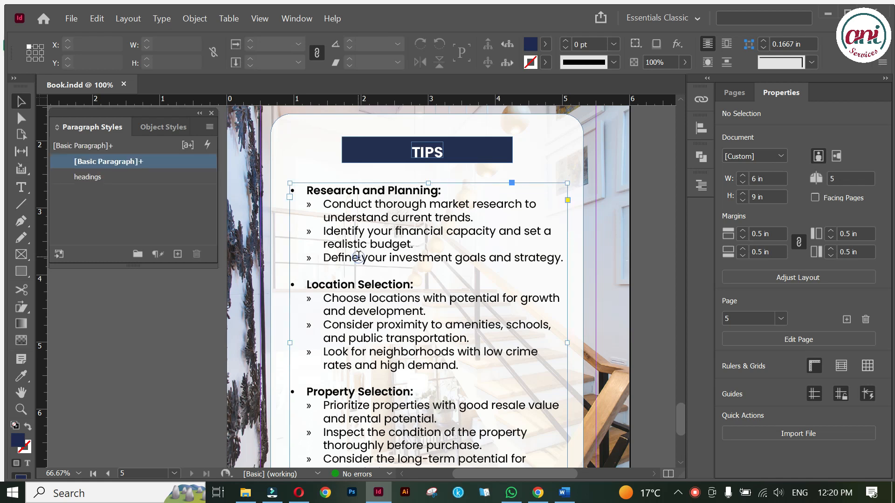
{"action": "double_click", "coordinate": [325, 258]}
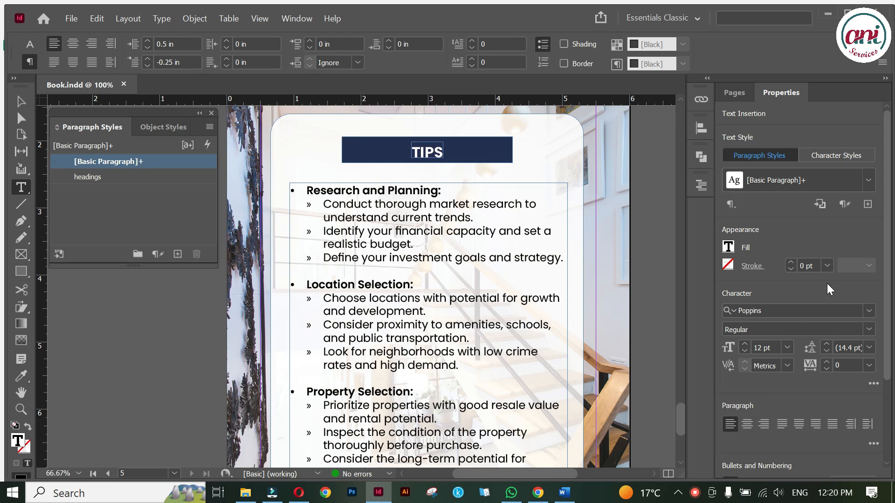
{"action": "left_click_drag", "start_coordinate": [886, 298], "coordinate": [890, 388]}
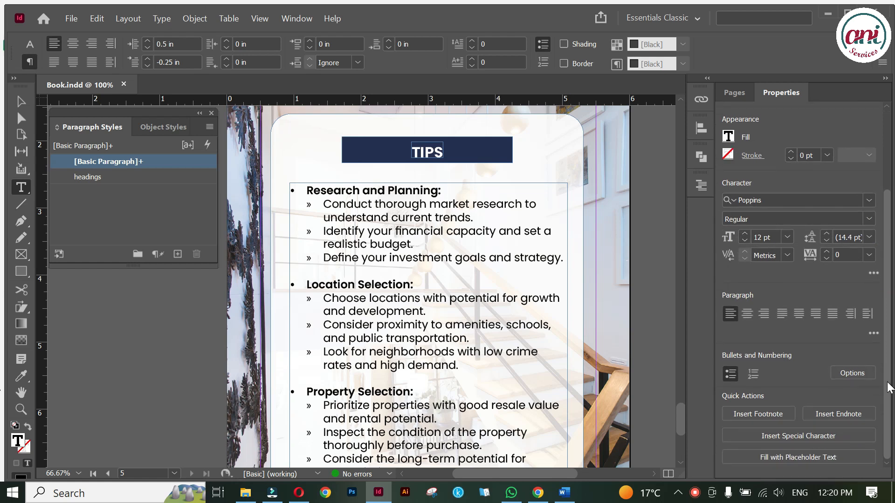
{"action": "left_click_drag", "start_coordinate": [325, 257], "coordinate": [564, 258]}
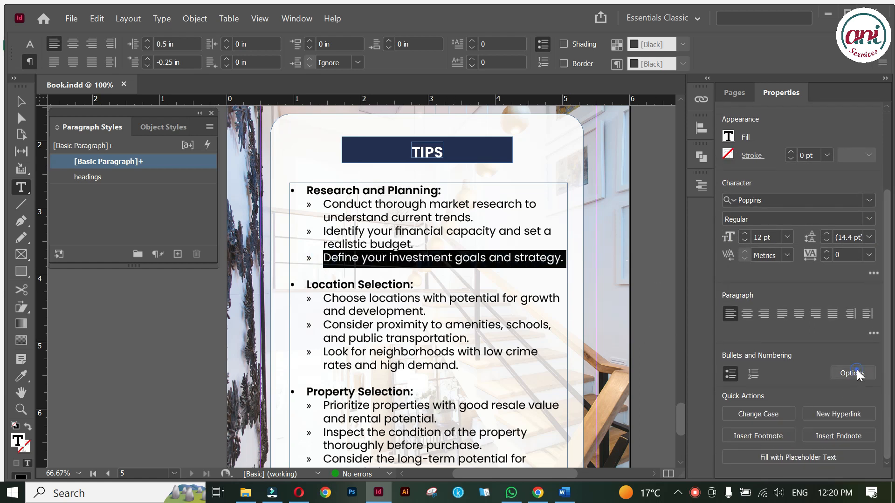
Give the line a 0.75 in left indent and a Poppins ° glyph as its bullet.
{"action": "left_click", "coordinate": [857, 370]}
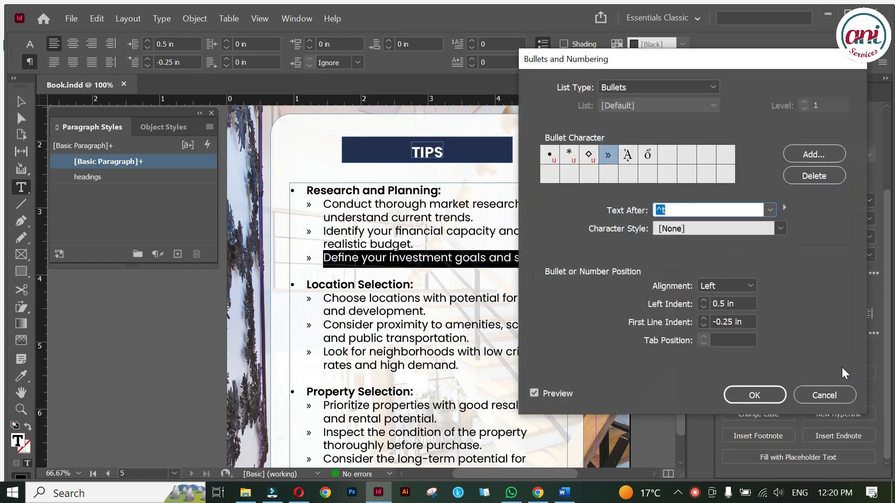
{"action": "left_click", "coordinate": [703, 301]}
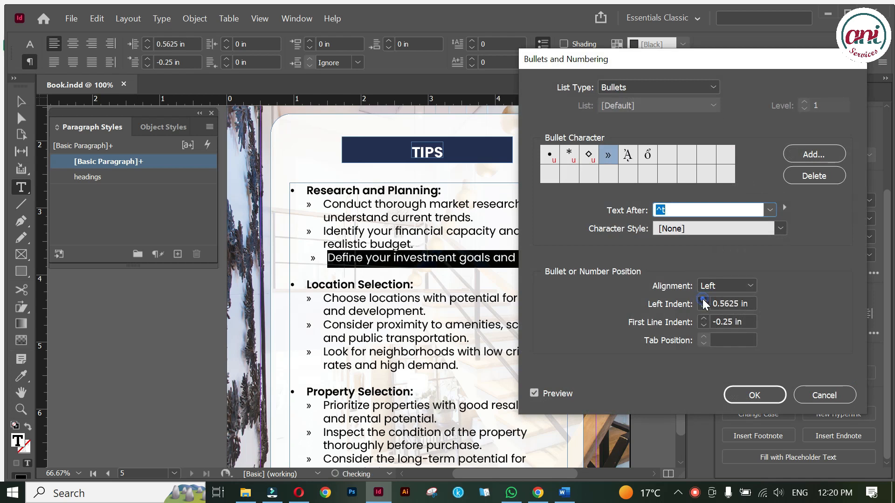
{"action": "left_click", "coordinate": [703, 301]}
{"action": "left_click", "coordinate": [704, 301]}
{"action": "left_click", "coordinate": [703, 301]}
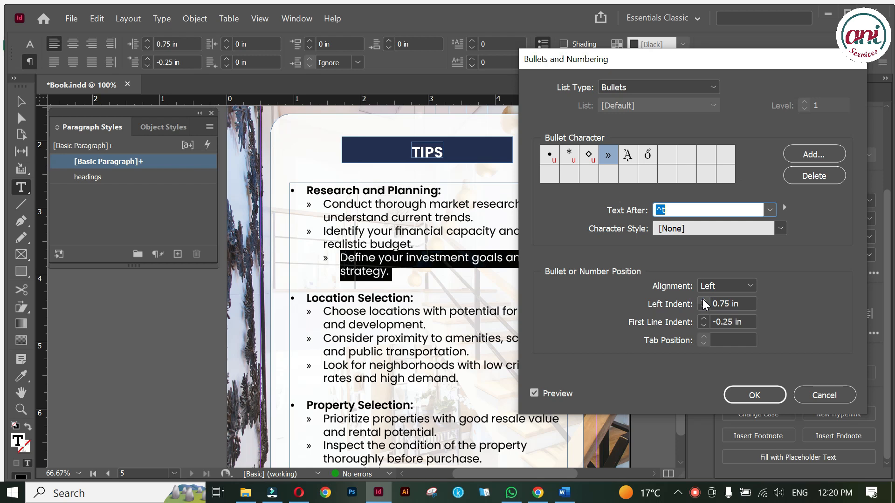
{"action": "left_click", "coordinate": [790, 158]}
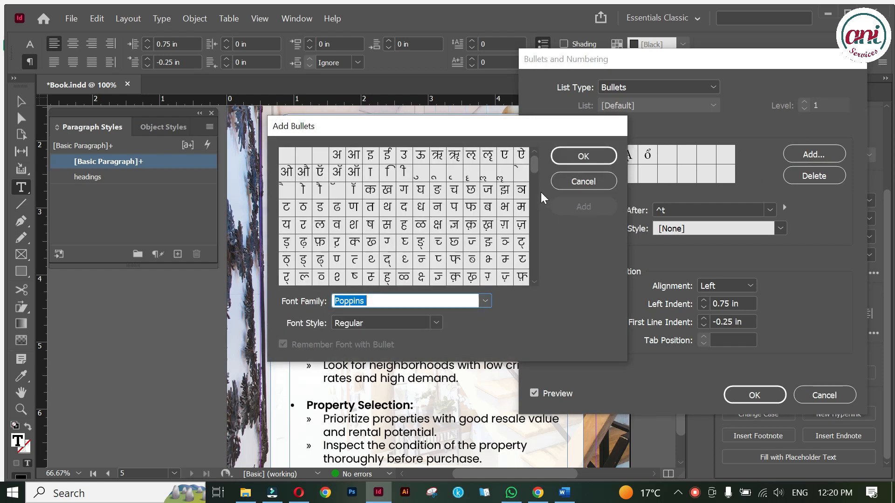
{"action": "left_click_drag", "start_coordinate": [534, 164], "coordinate": [535, 264]}
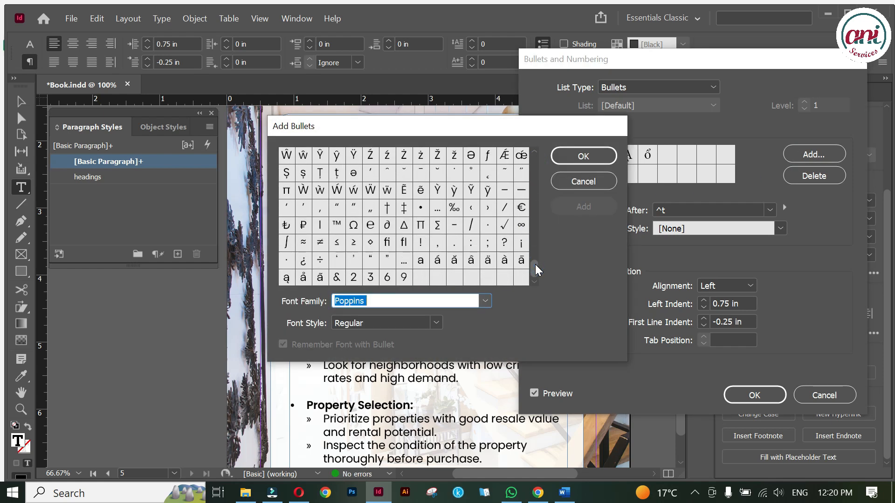
{"action": "left_click", "coordinate": [470, 172]}
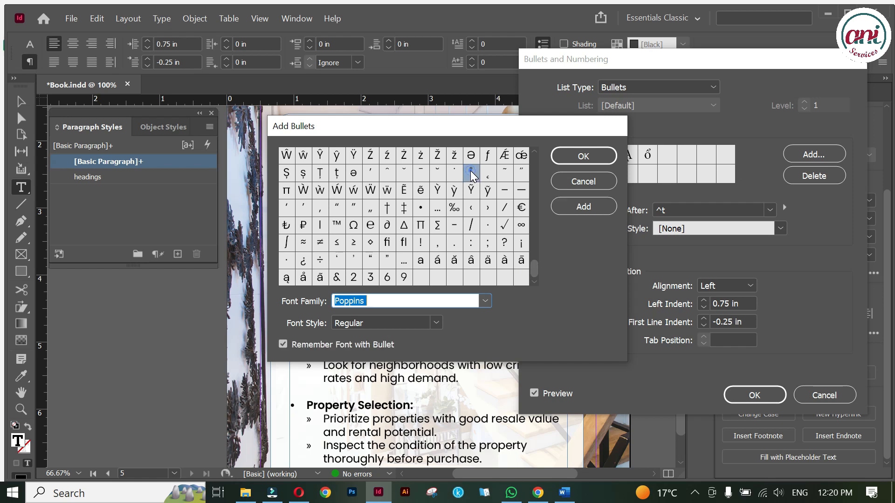
{"action": "left_click", "coordinate": [575, 205]}
{"action": "left_click", "coordinate": [580, 163]}
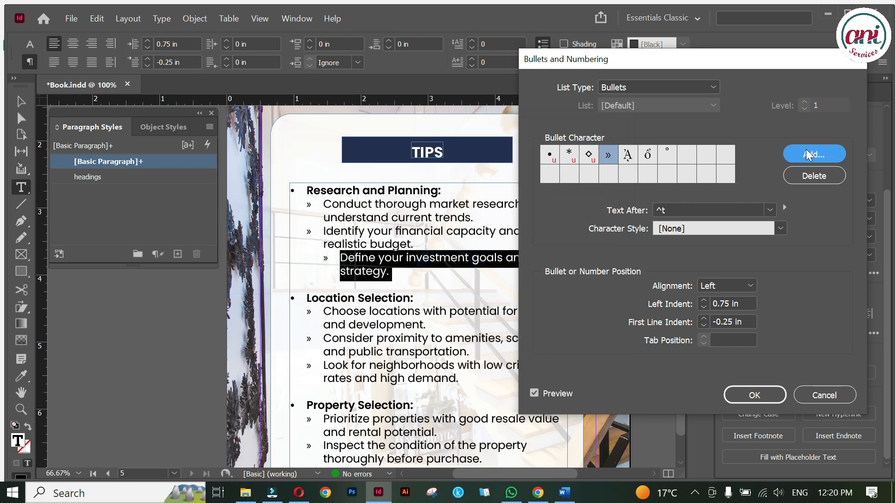
{"action": "left_click", "coordinate": [666, 154]}
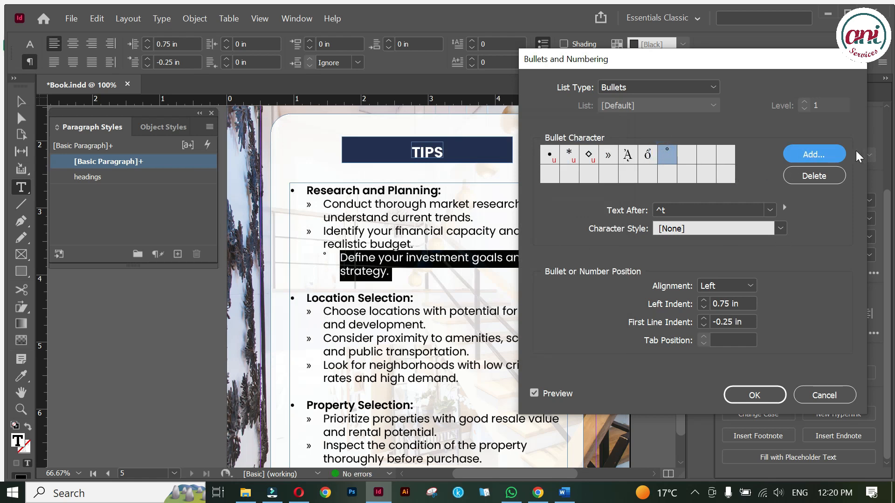
{"action": "left_click", "coordinate": [746, 397]}
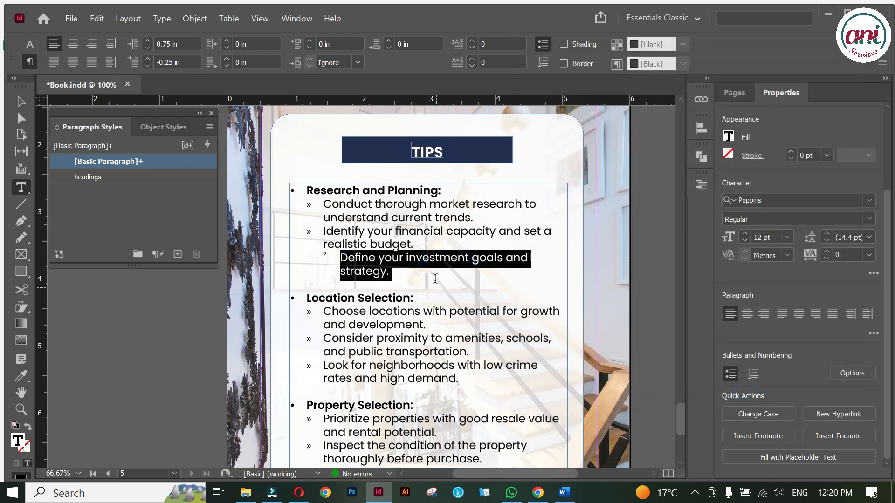
{"action": "left_click", "coordinate": [435, 279]}
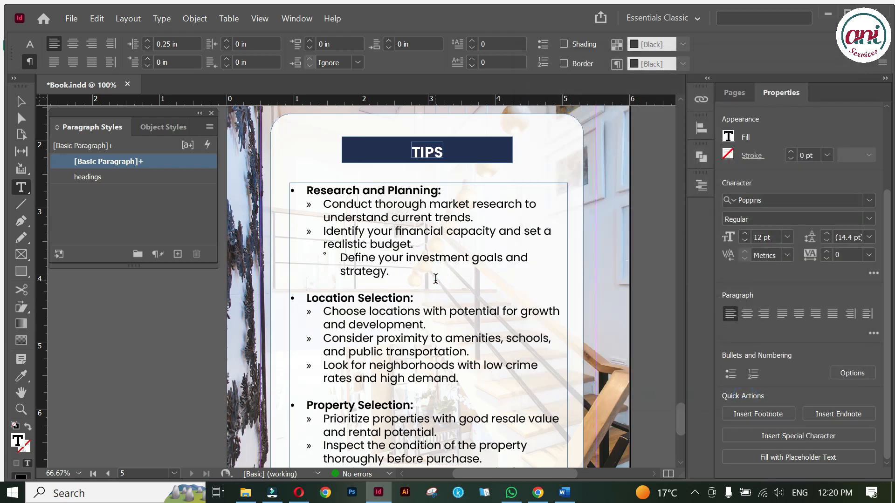